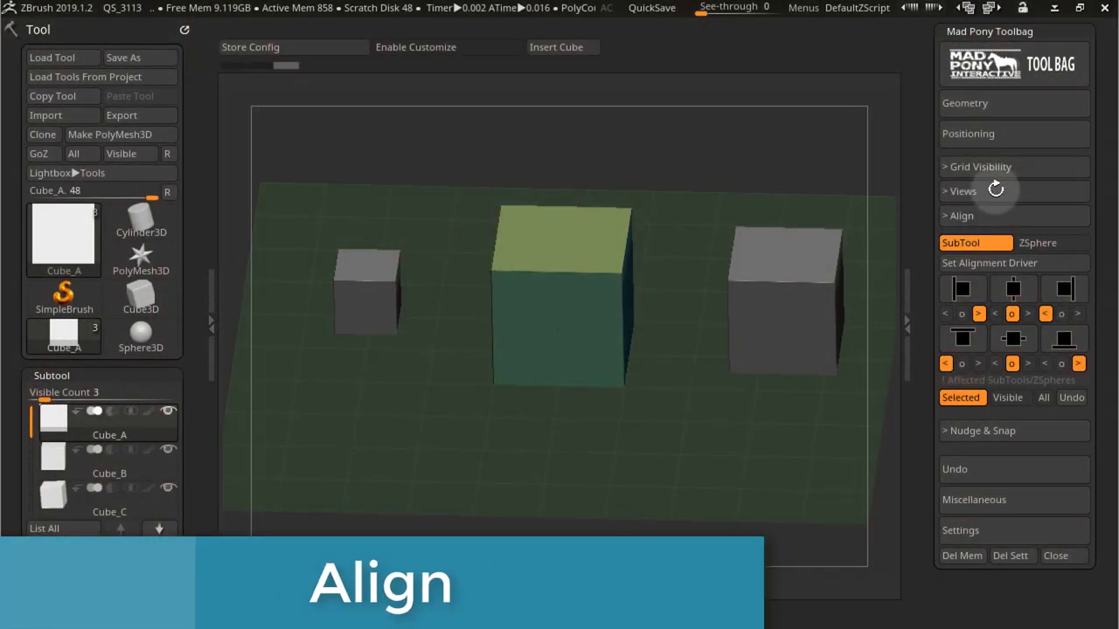
Tilt the view of the three cubes slightly, then switch to the Top orthographic view
left_click_drag(751, 424, 787, 421)
left_click(965, 293)
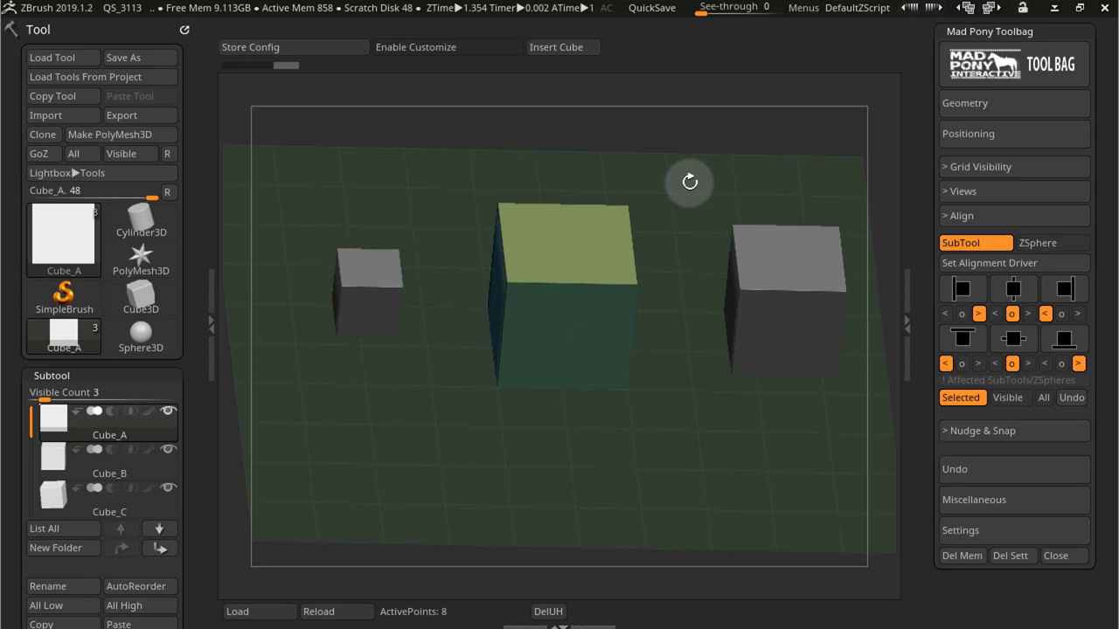
left_click(975, 227)
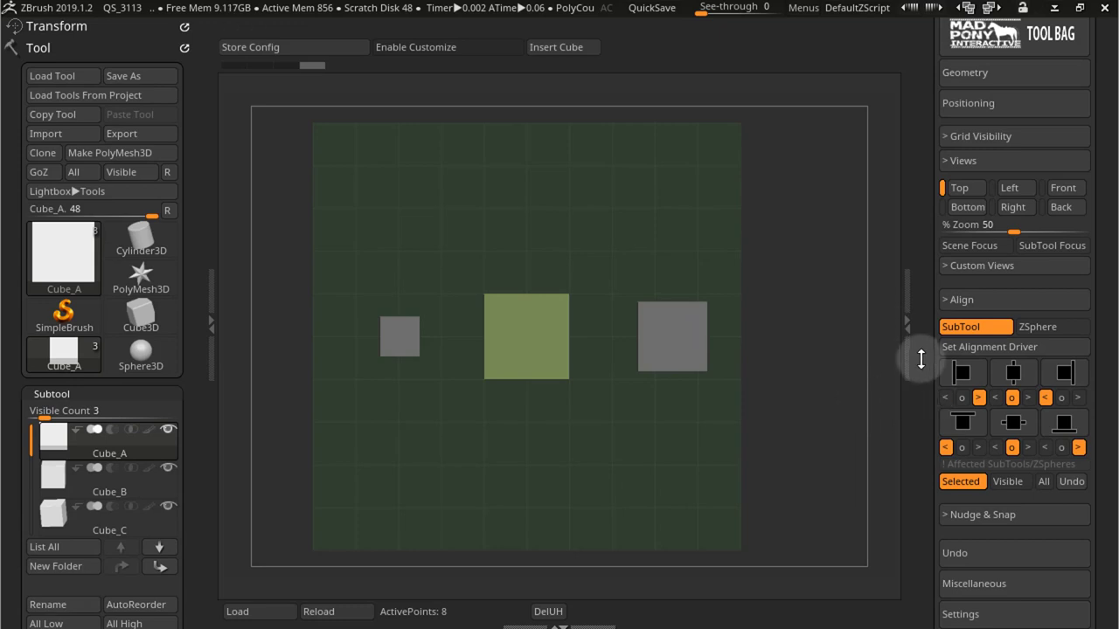
Set Cube_A as the alignment driver and make Cube_C the active subtool
left_click(964, 374)
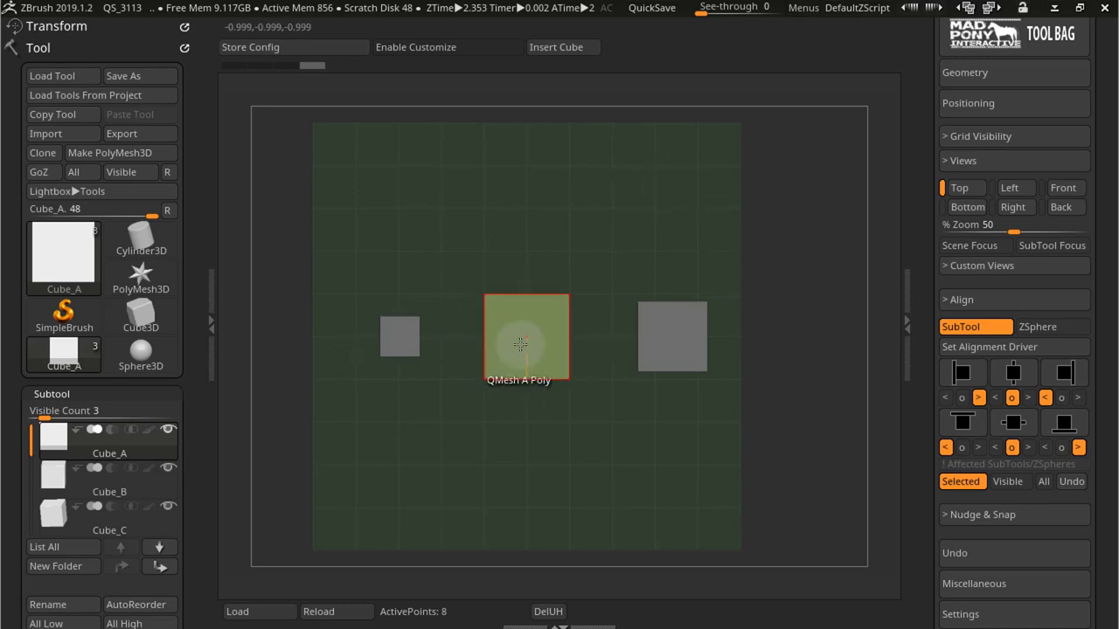
left_click(975, 349)
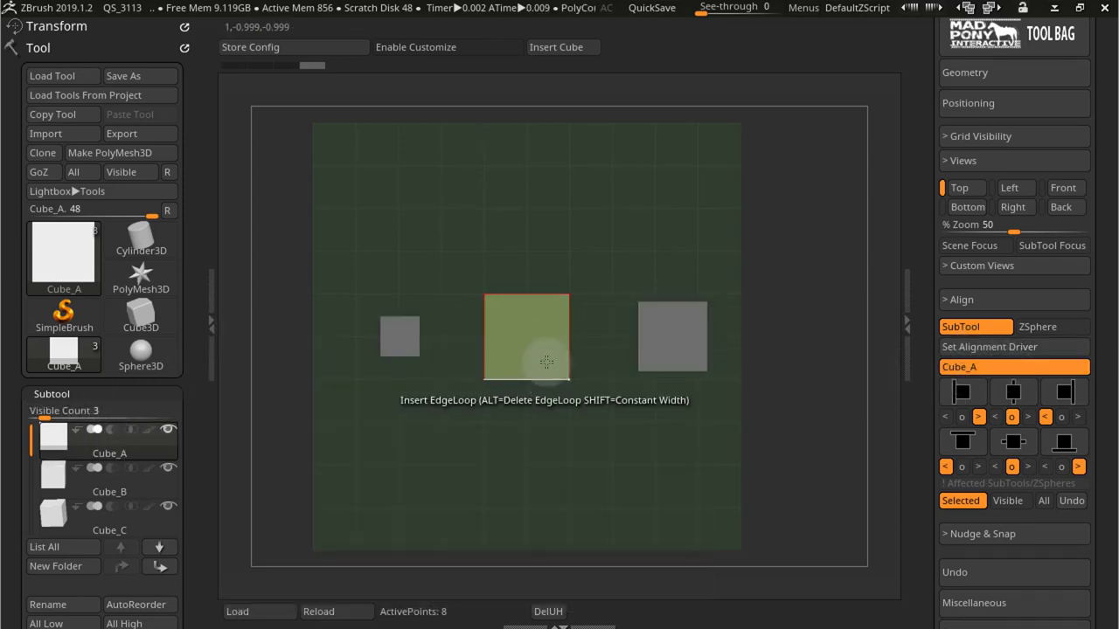
left_click(676, 347, "alt")
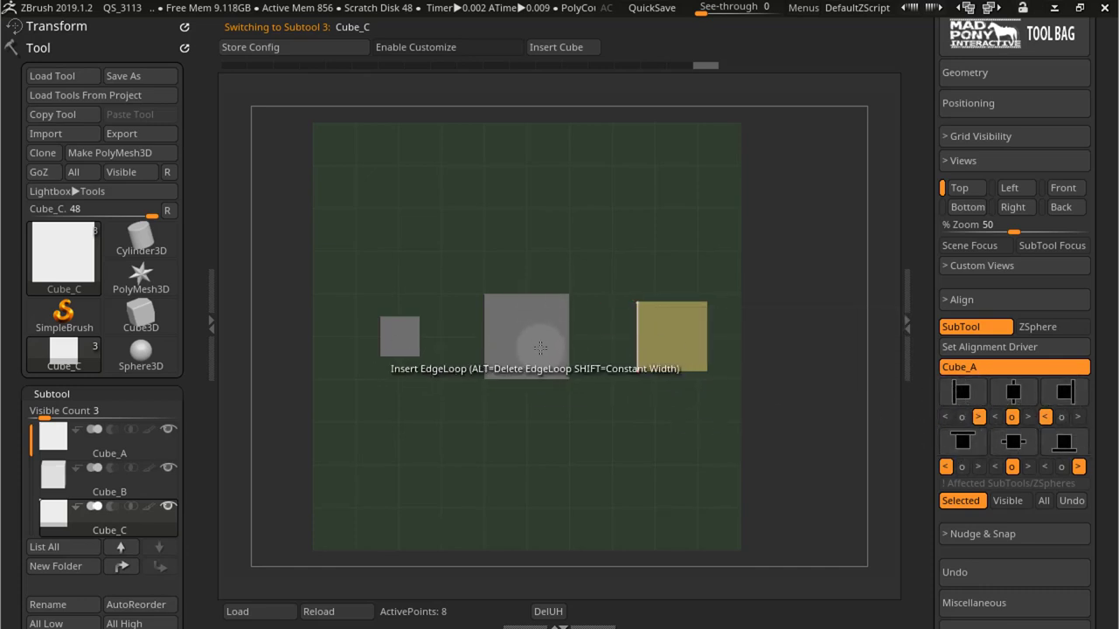
Snap Cube_C to Cube_A's top, centre, bottom, left, centre and right, then top edge again
left_click(965, 444)
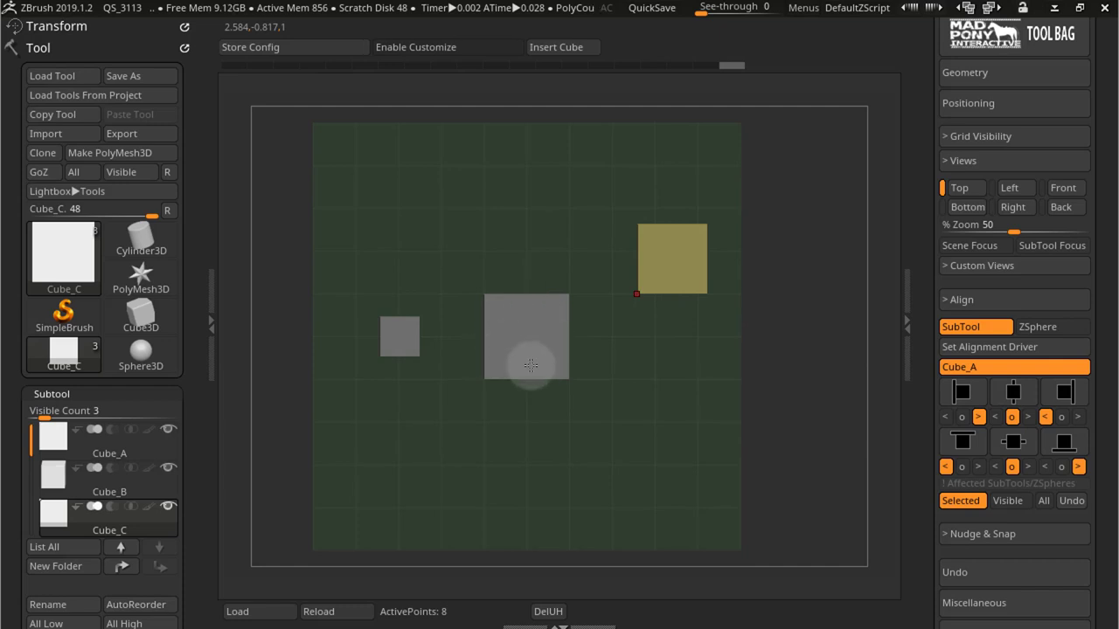
left_click(1013, 443)
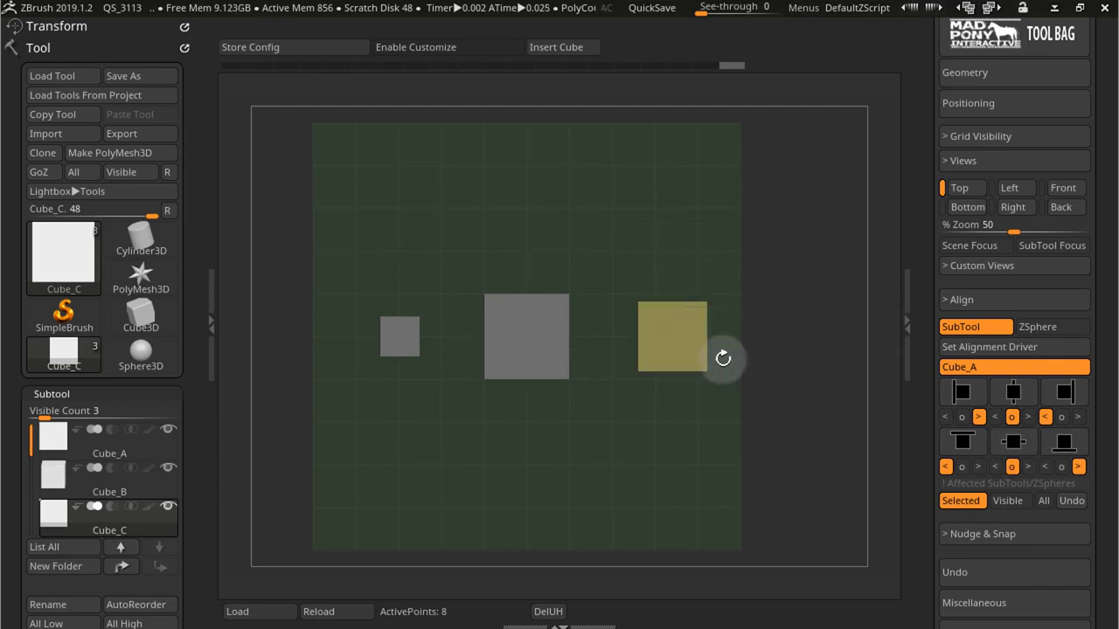
left_click(1068, 448)
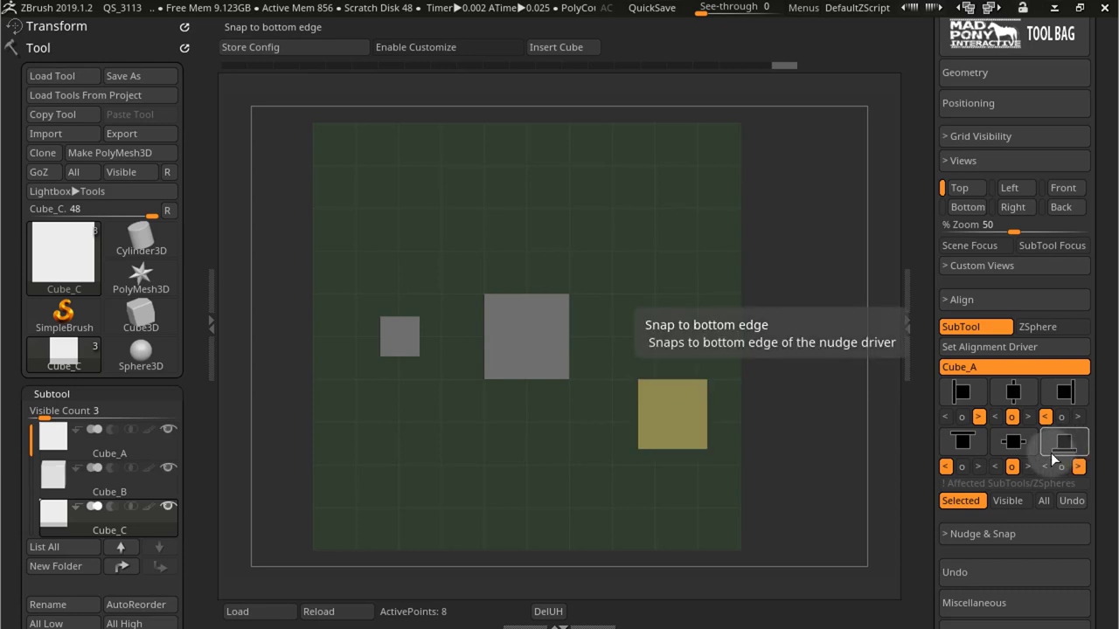
left_click(960, 399)
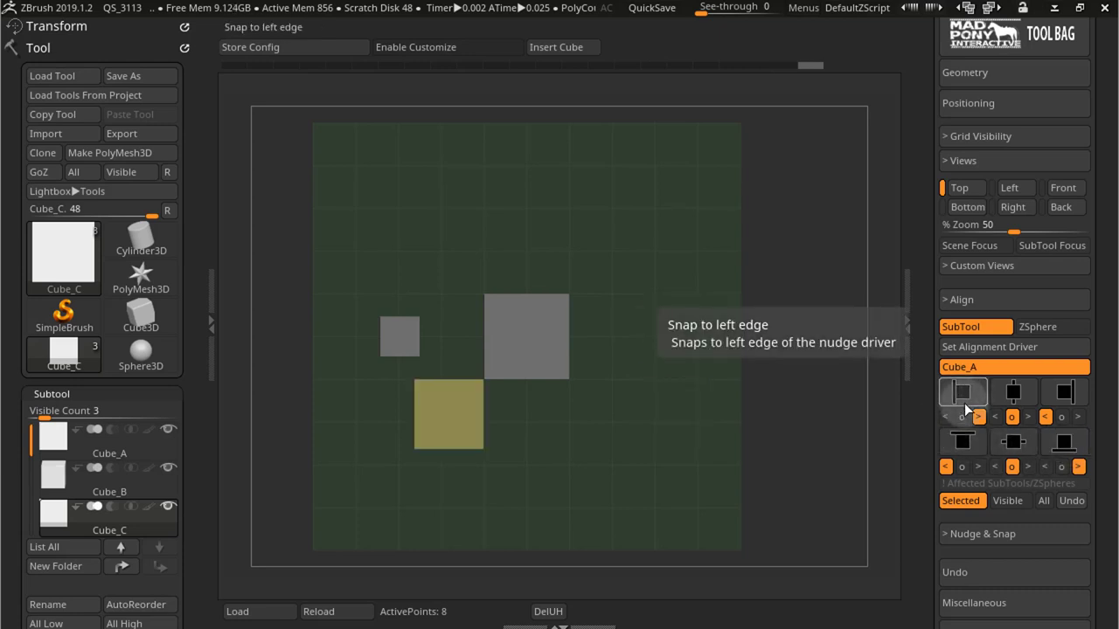
left_click(1013, 393)
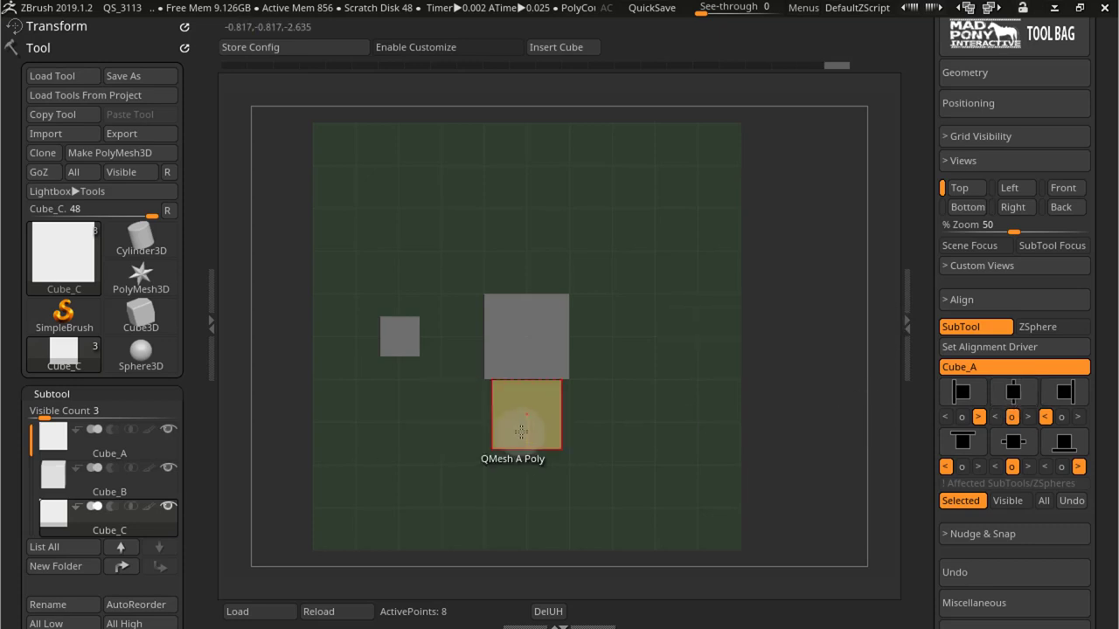
left_click(1064, 392)
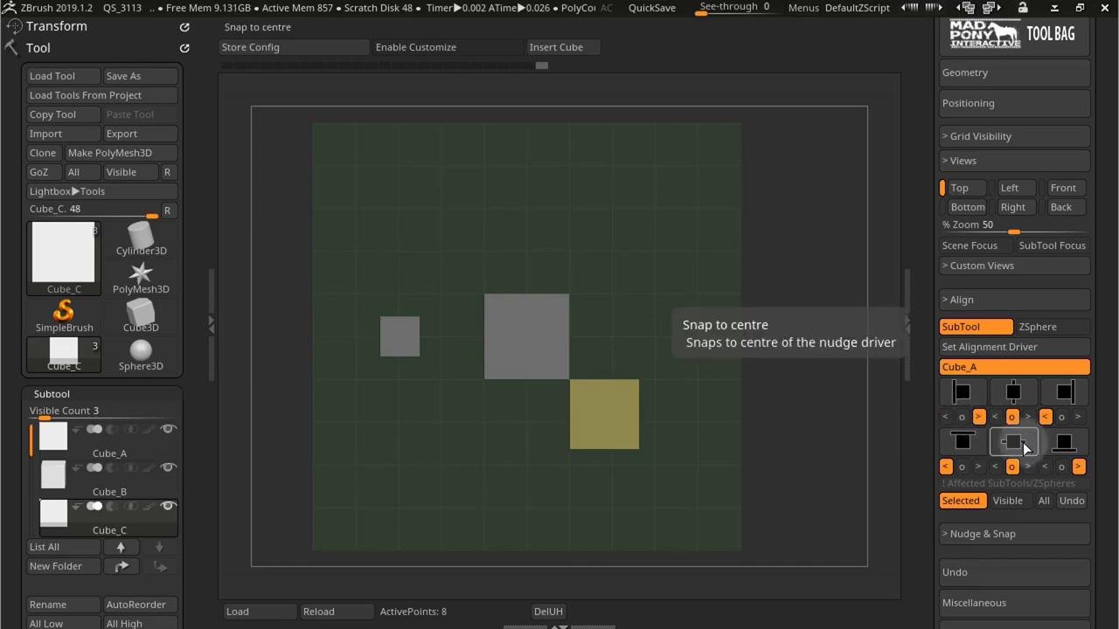
left_click(968, 443)
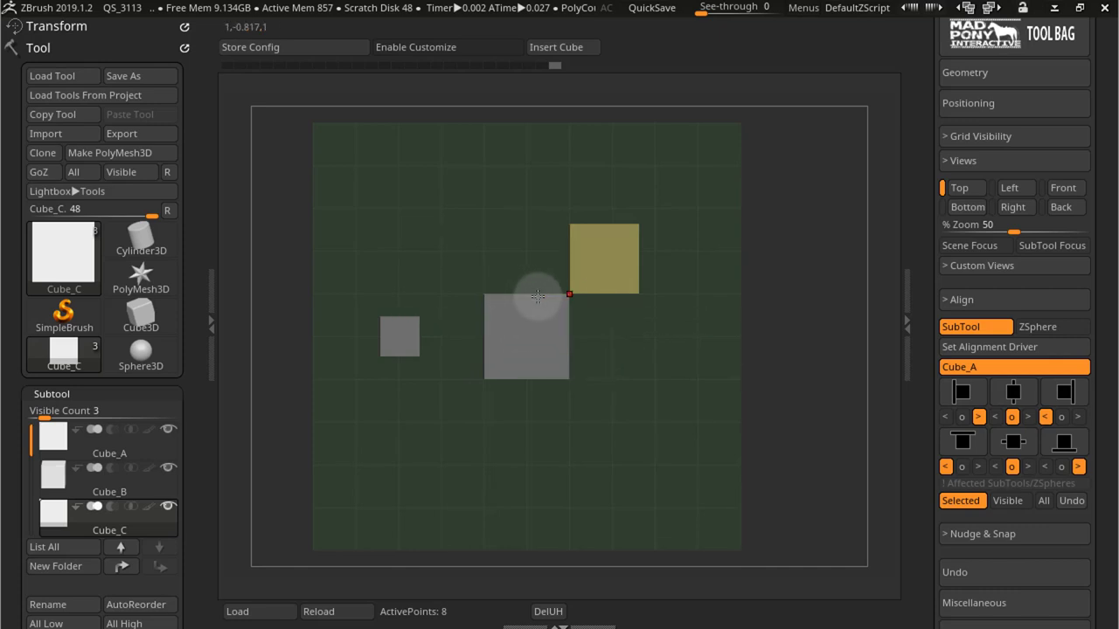
Cycle the top-edge snap offsets, finally setting Cube_C outside onto Cube_A's top edge
left_click(978, 466)
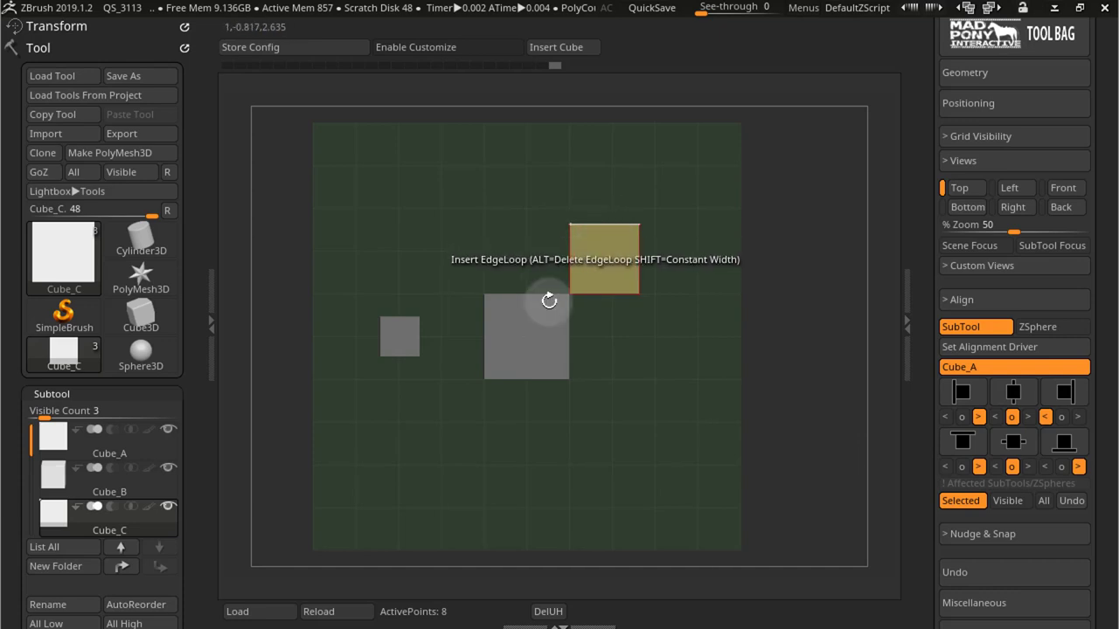
left_click(521, 299)
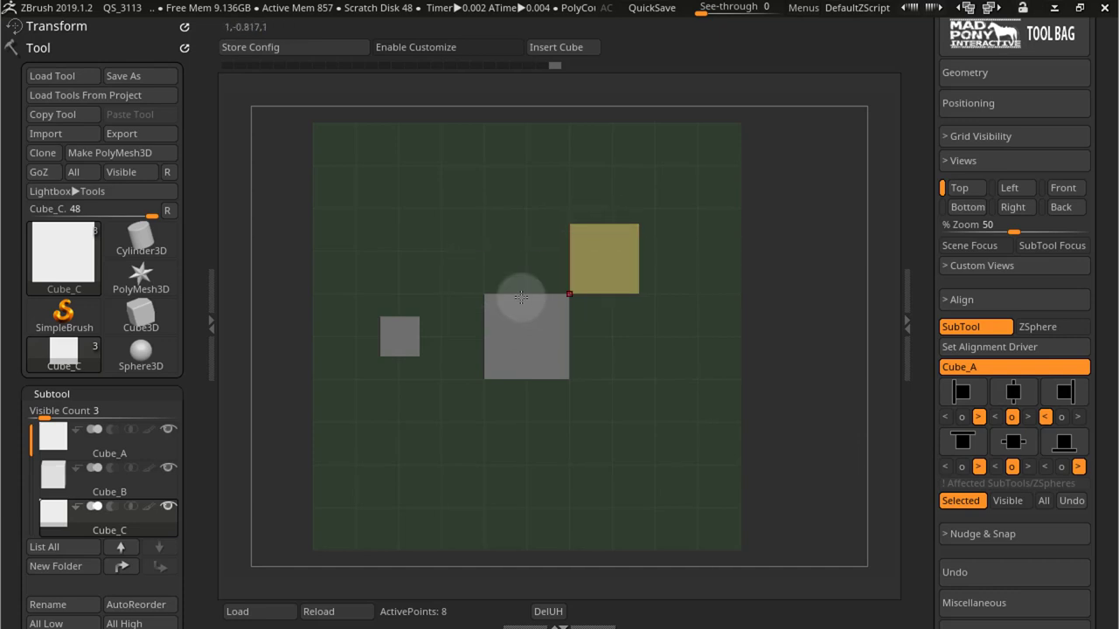
left_click(962, 440)
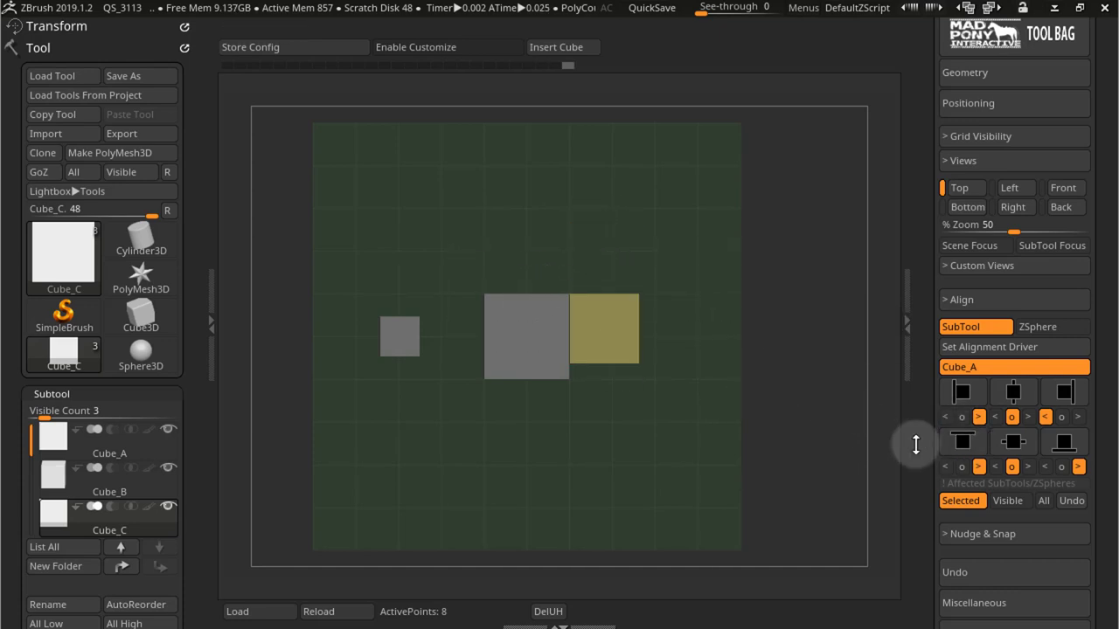
left_click(966, 469)
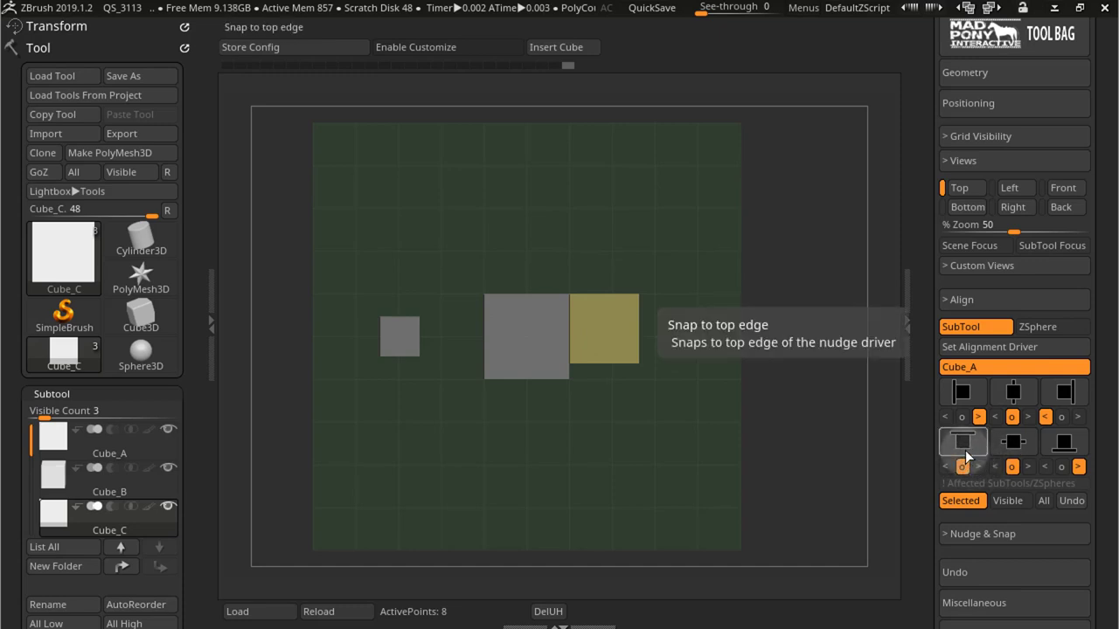
left_click(966, 452)
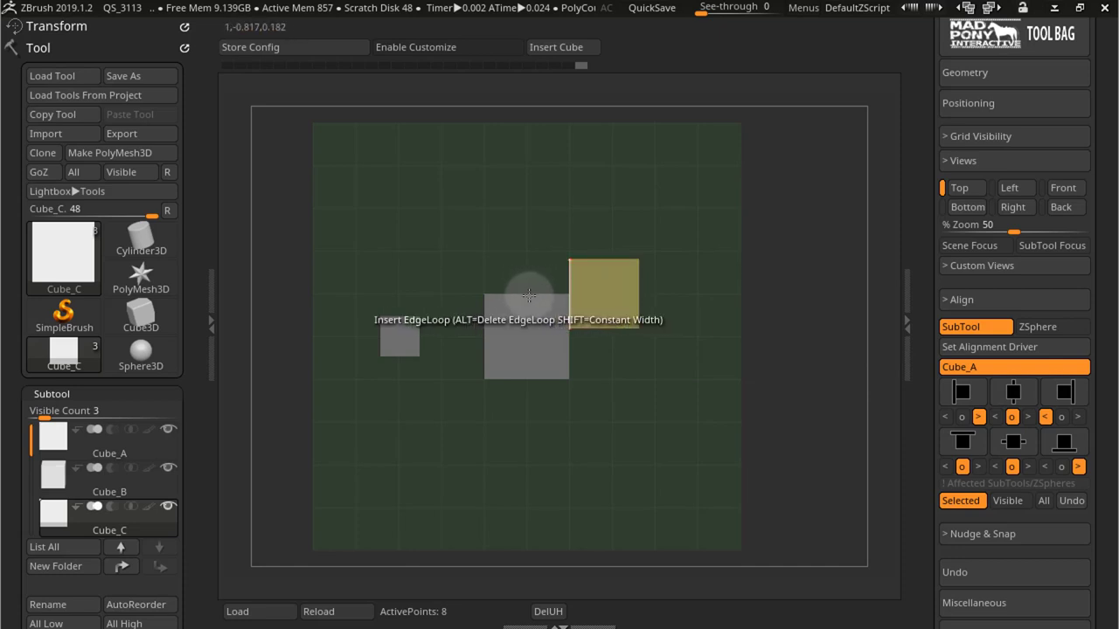
left_click(945, 465)
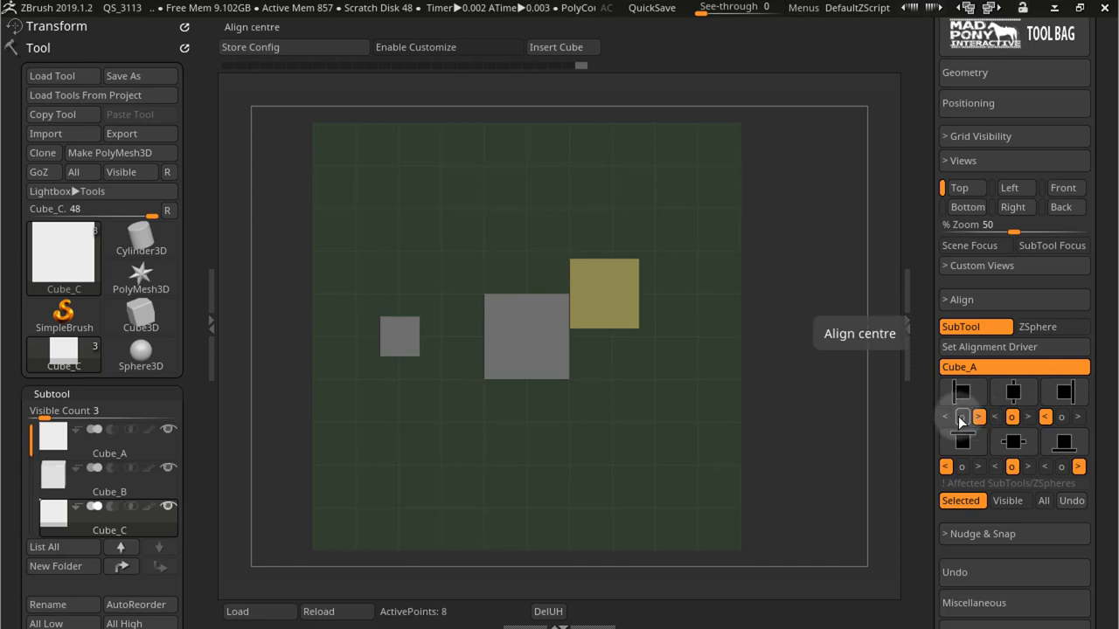
left_click(964, 445)
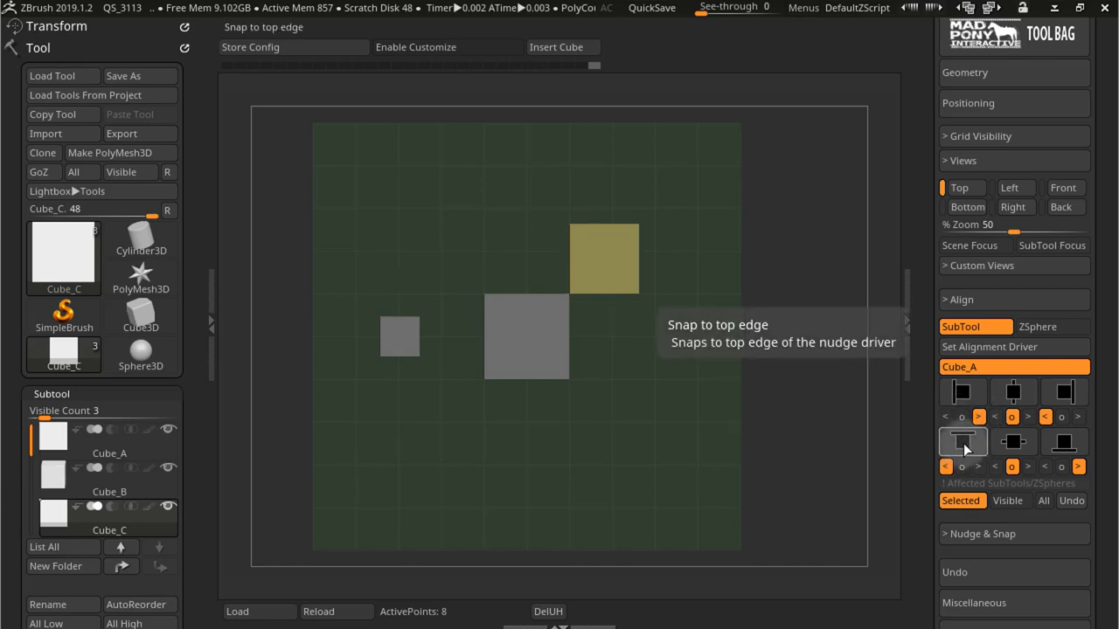
Centre Cube_C horizontally over Cube_A, testing the left and right centre offsets
left_click(1024, 395)
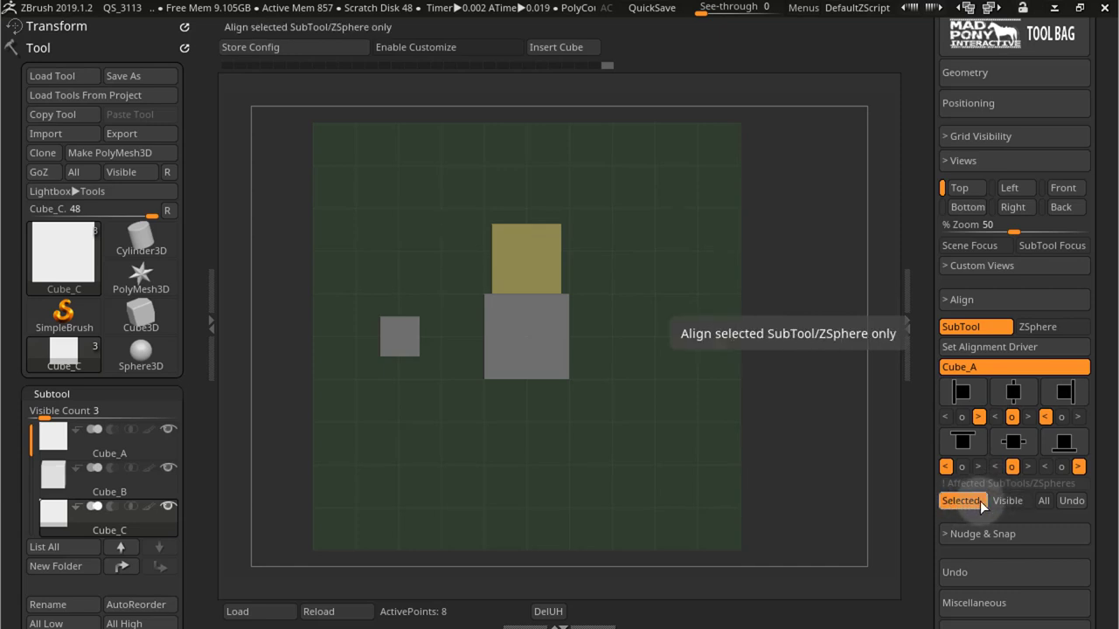
left_click(996, 417)
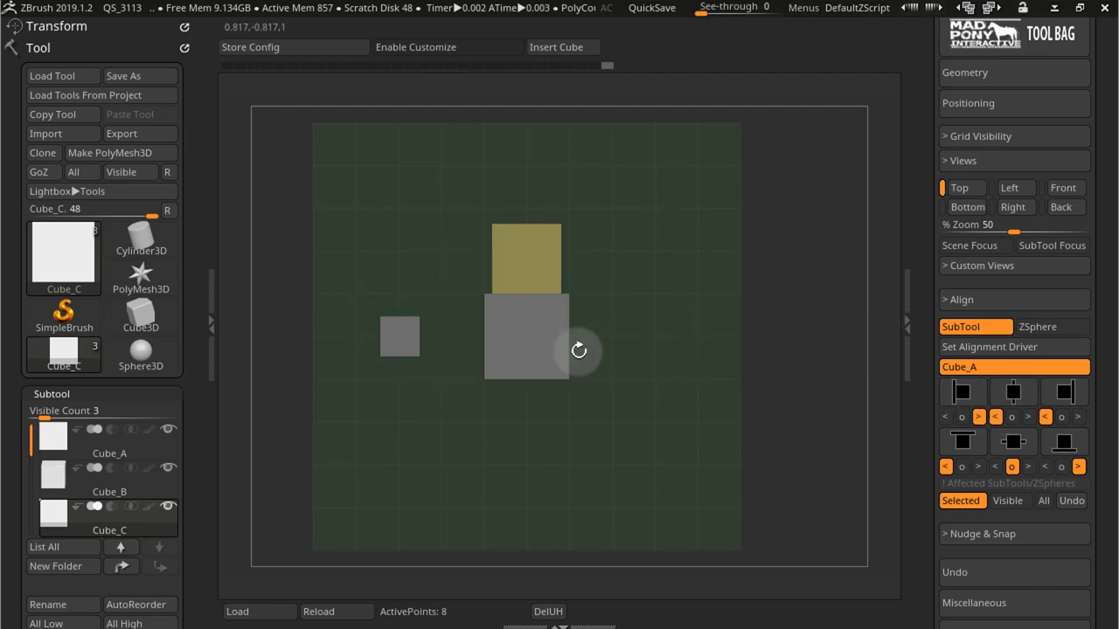
left_click(1011, 392)
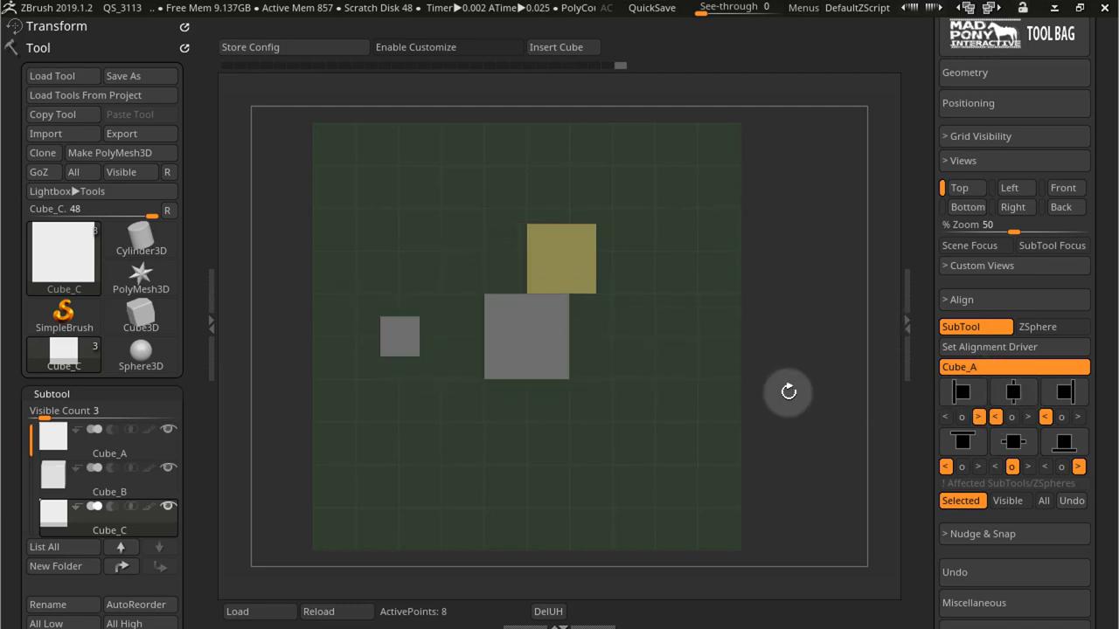
left_click(1028, 417)
left_click(1018, 398)
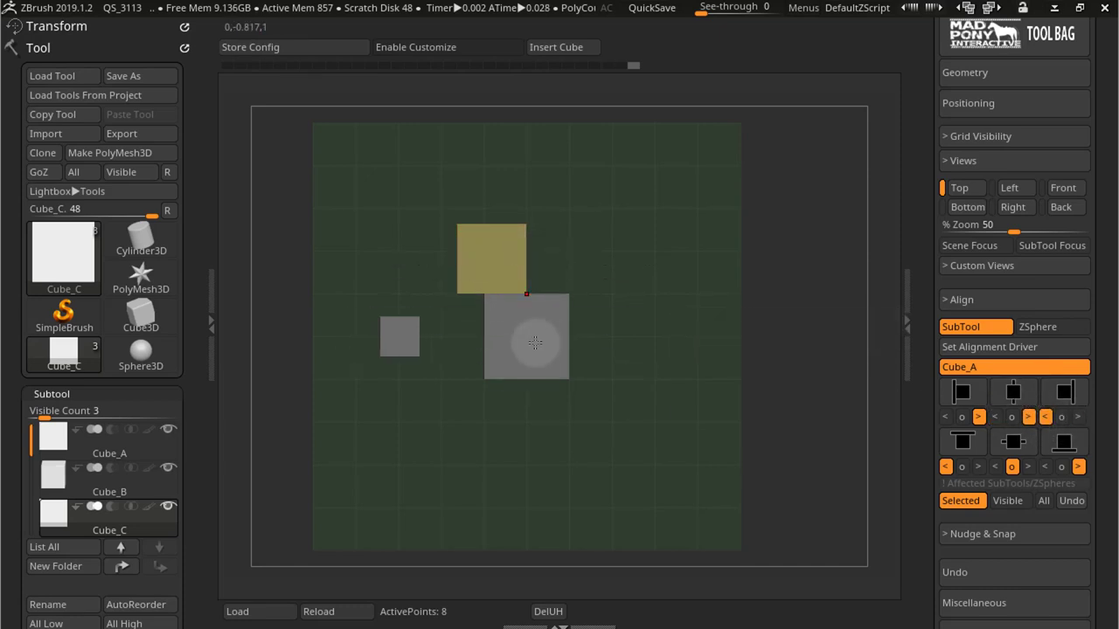
Snap Cube_C to Cube_B's left edge using Cube_B as driver, then make Cube_A the driver
left_click(404, 338, "alt")
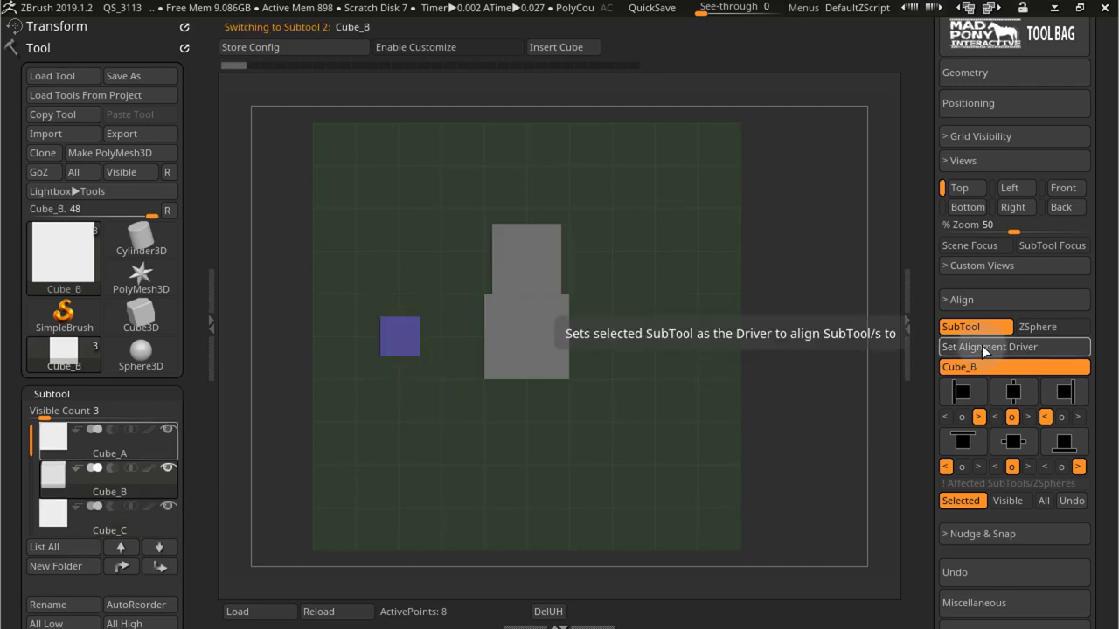
left_click(950, 348)
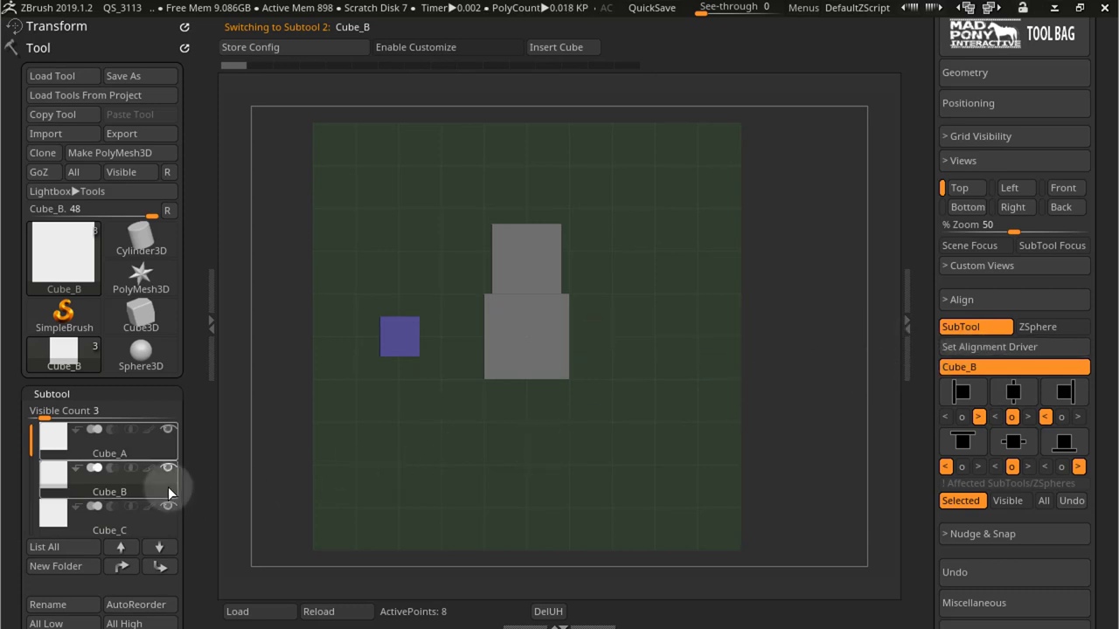
left_click(518, 272, "alt")
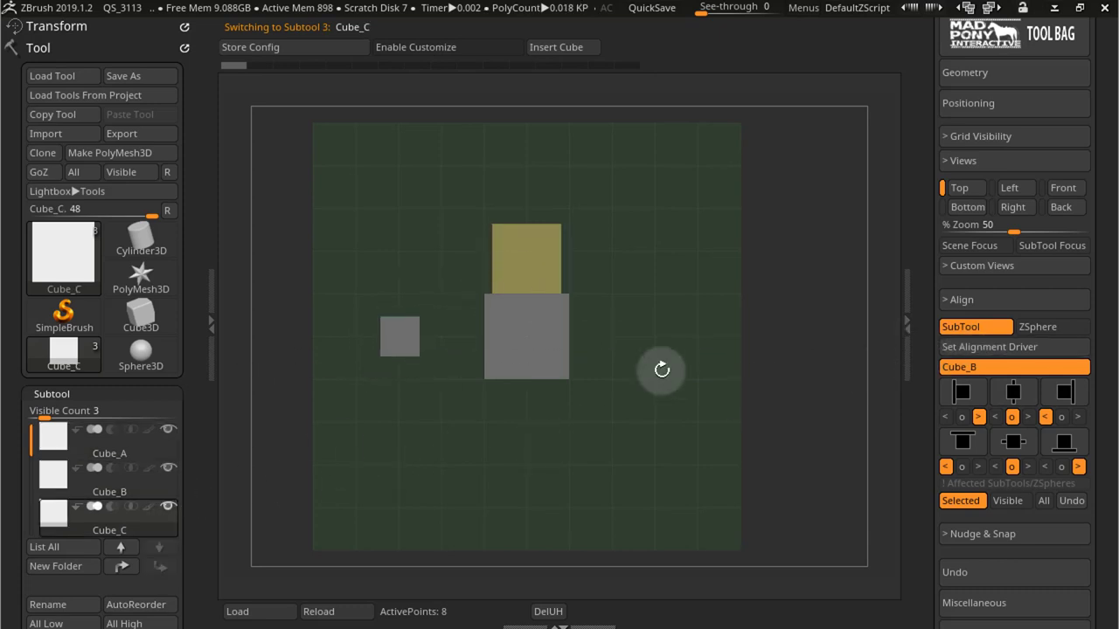
left_click(959, 398)
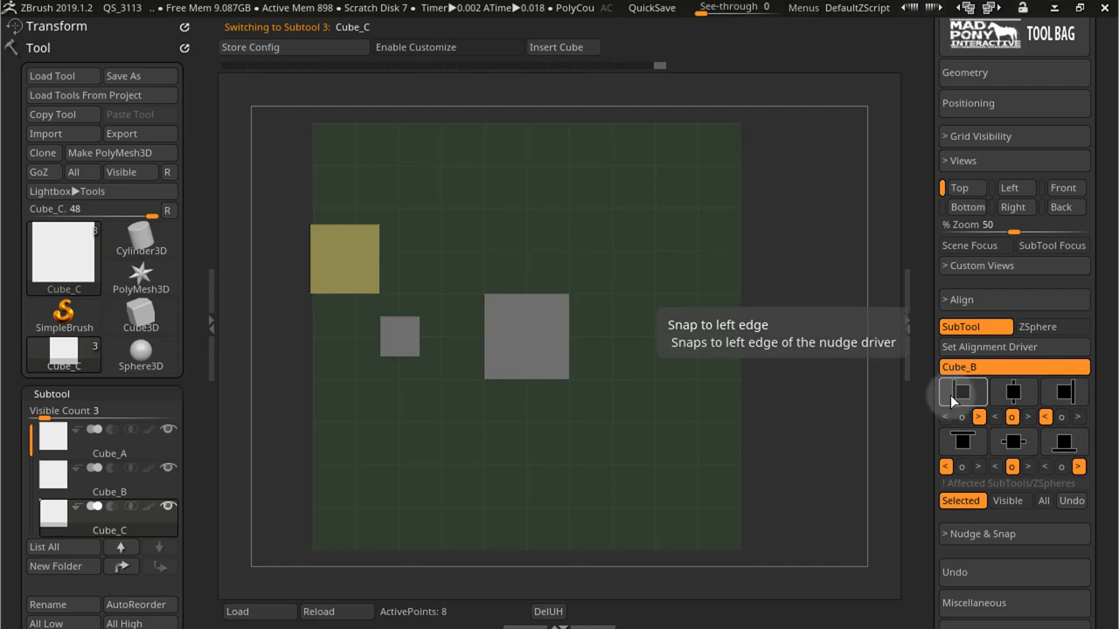
left_click(529, 336, "alt")
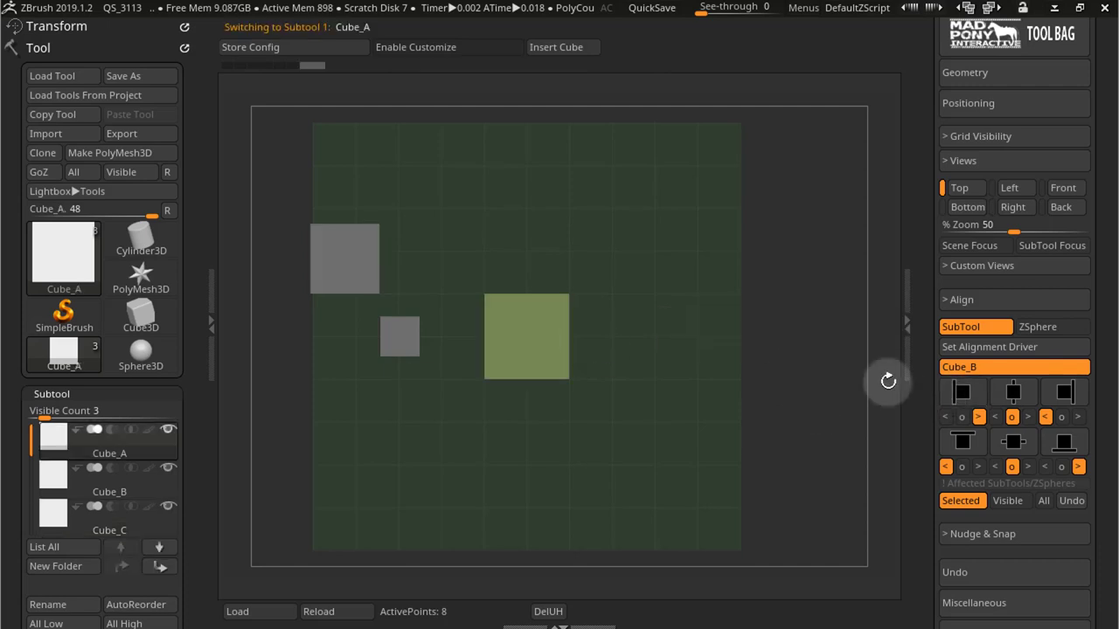
left_click(997, 347)
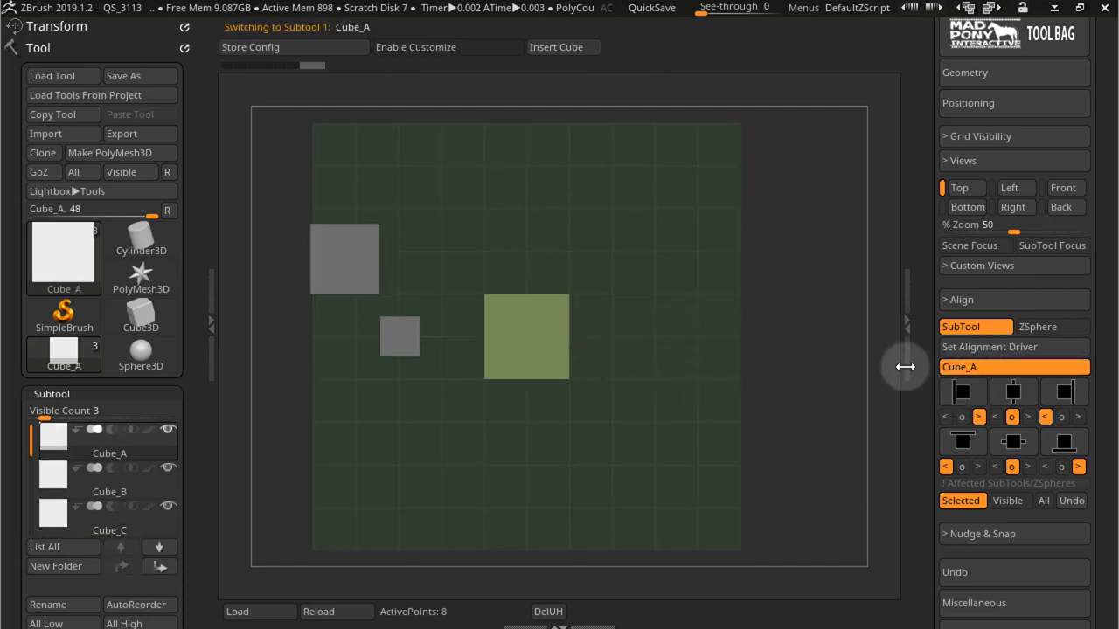
Set Affected SubTools to Visible, test a left-edge snap on Cube_A, then Align Undo it
left_click(1018, 509)
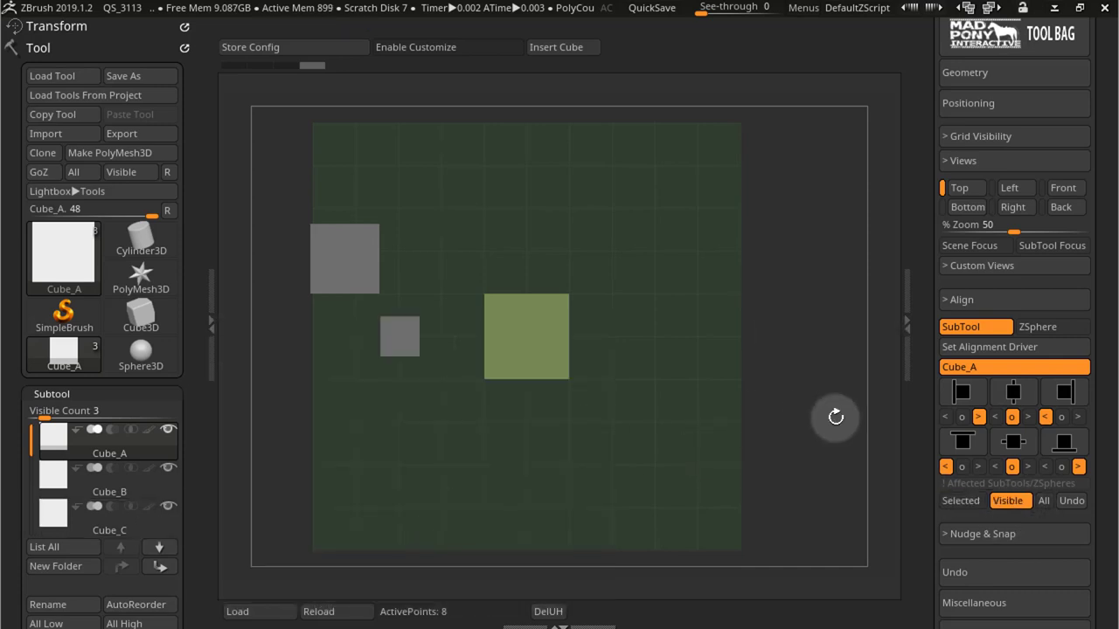
left_click(962, 396)
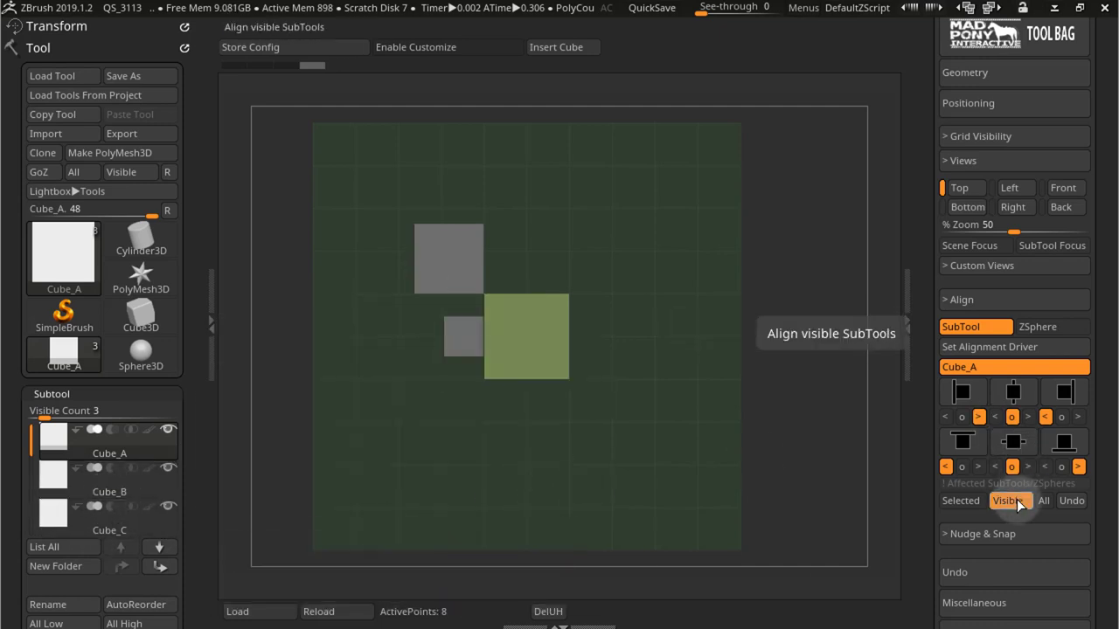
left_click(1072, 501)
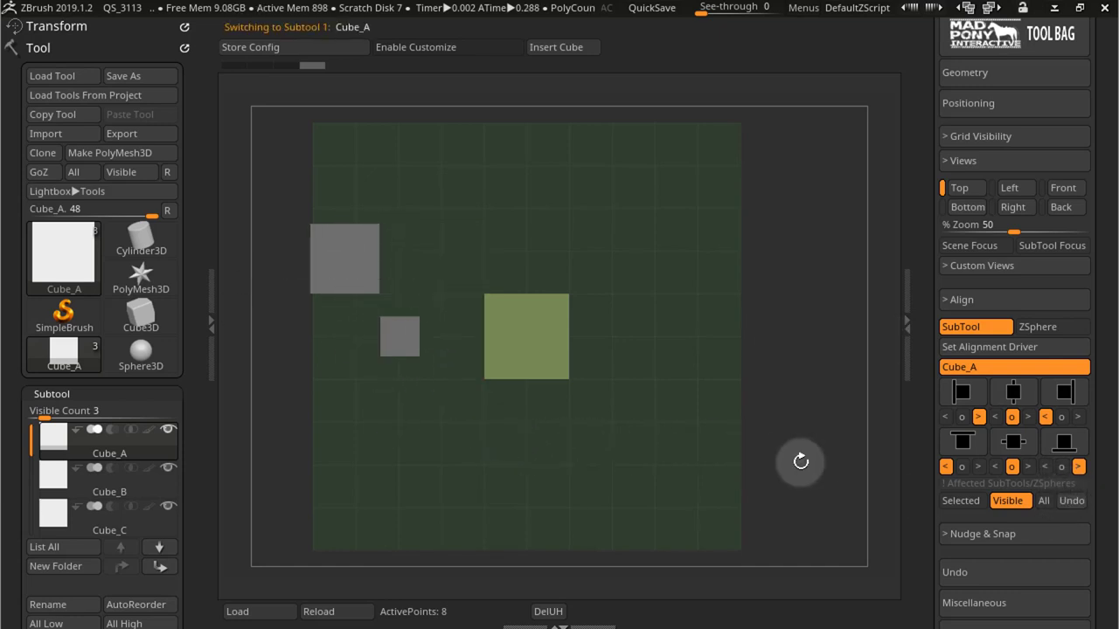
Test top-edge snaps with Affected set to All, undo both, then set Affected to Selected
left_click(1043, 502)
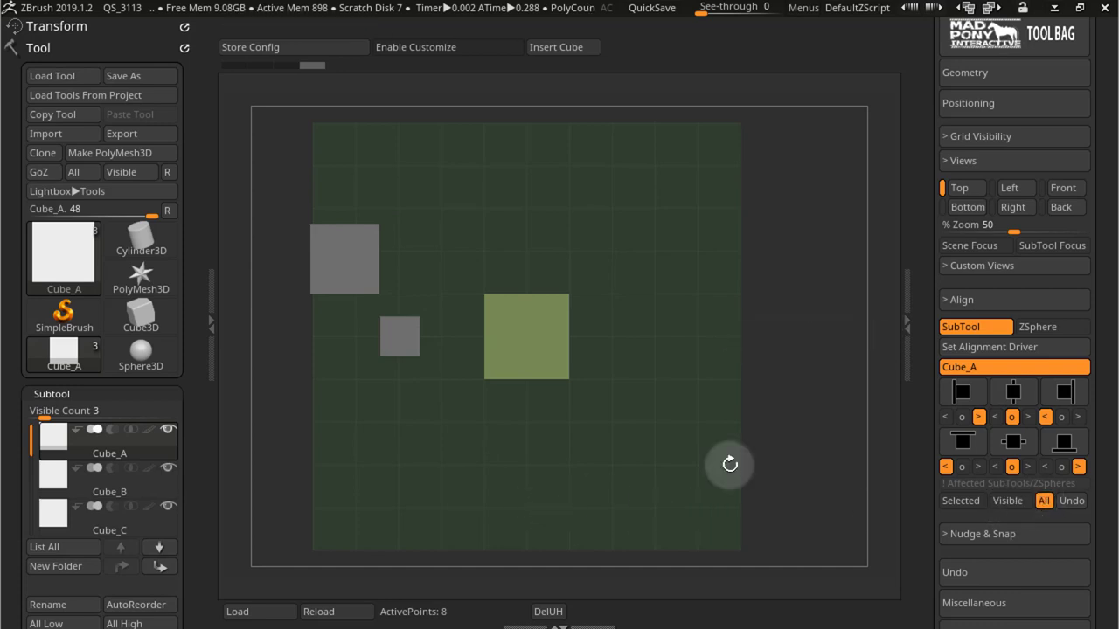
left_click(964, 444)
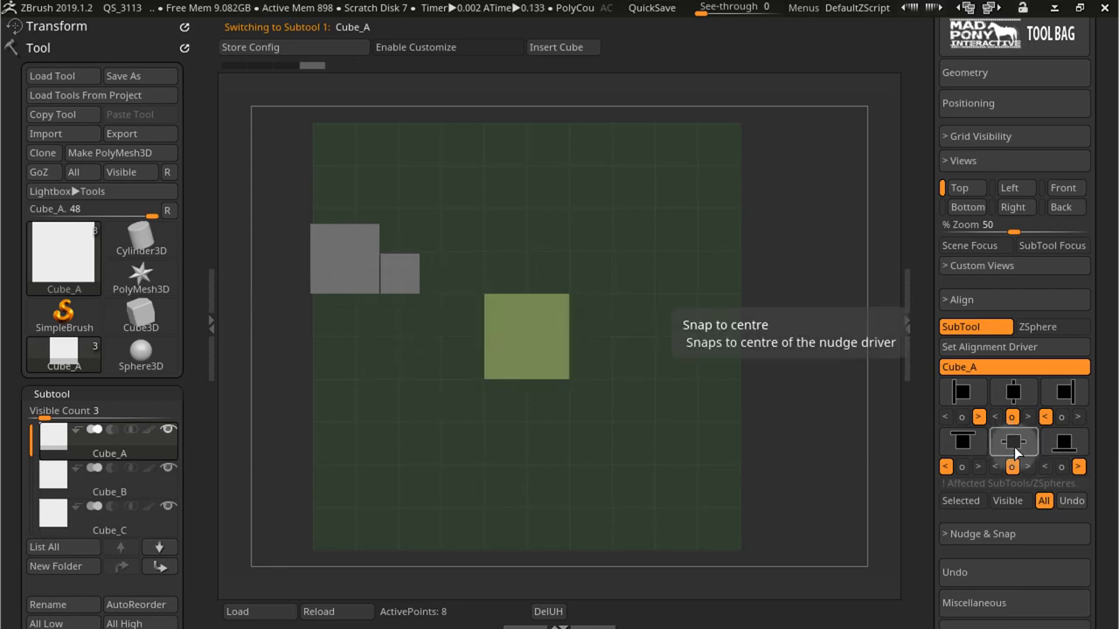
left_click(970, 444)
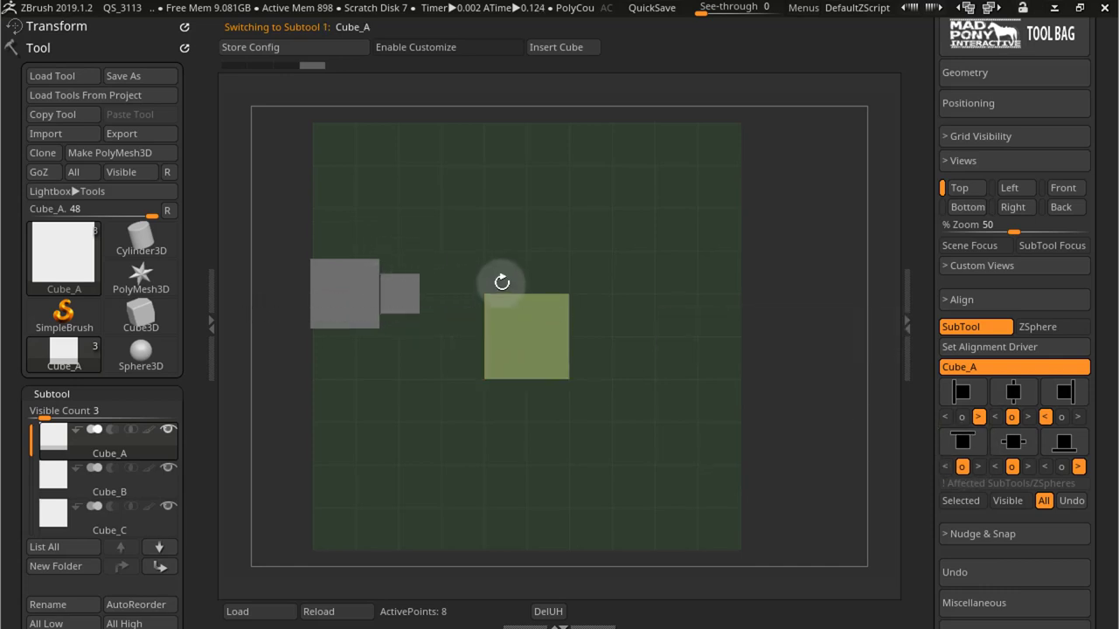
left_click(1073, 503)
left_click(1073, 502)
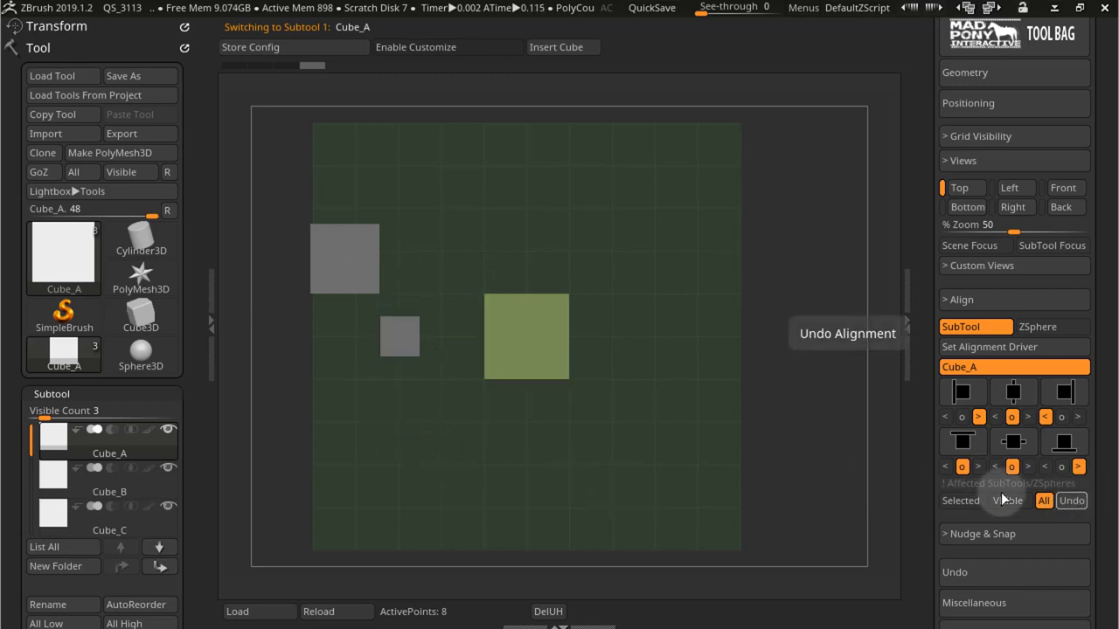
left_click(948, 501)
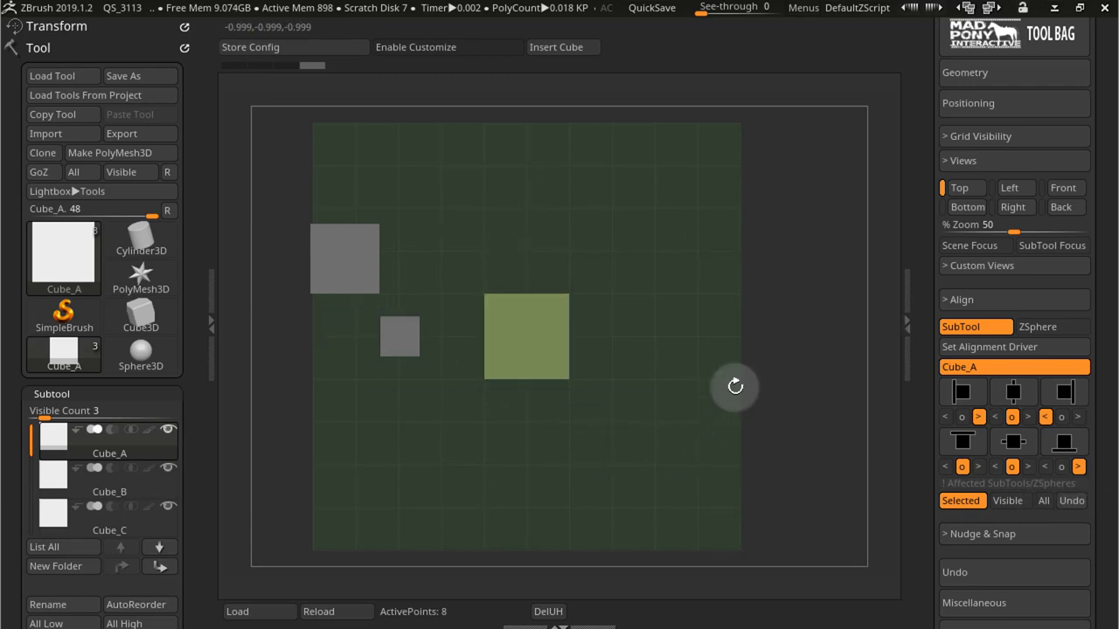
Switch to the Left view with all grids shown and centred on the model
left_click(1018, 189)
left_click(993, 137)
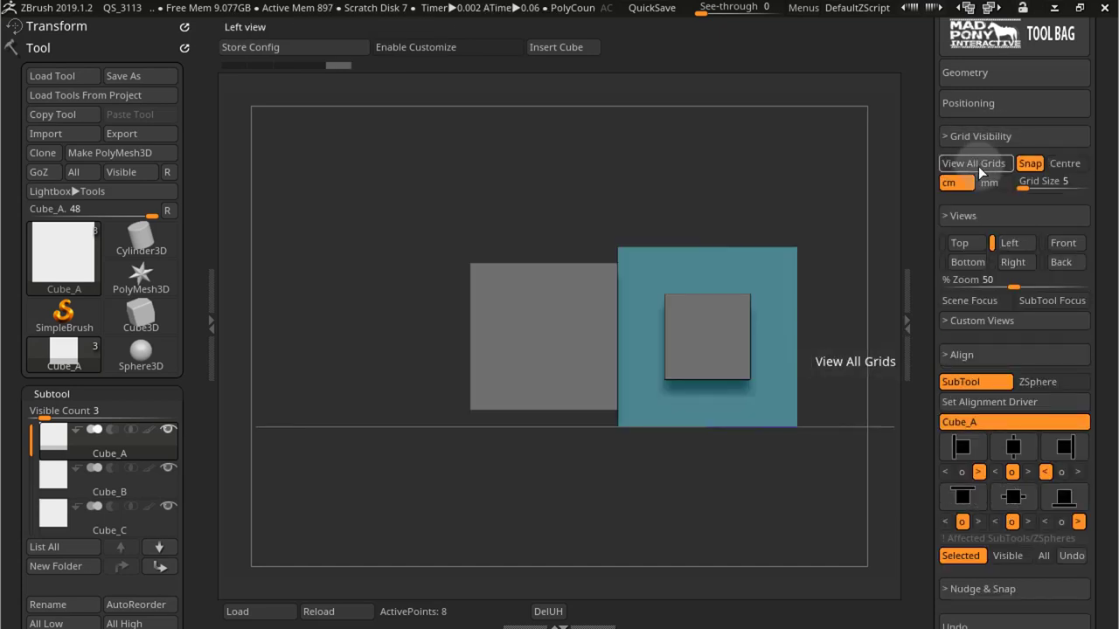
left_click(976, 164)
left_click(1063, 163)
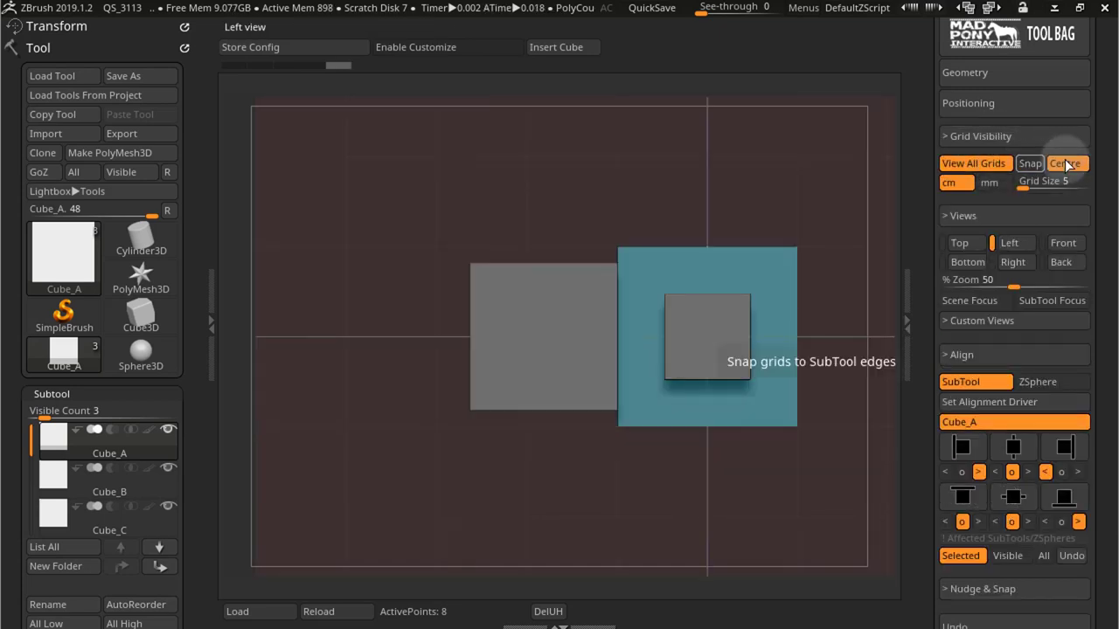
left_click(1021, 136)
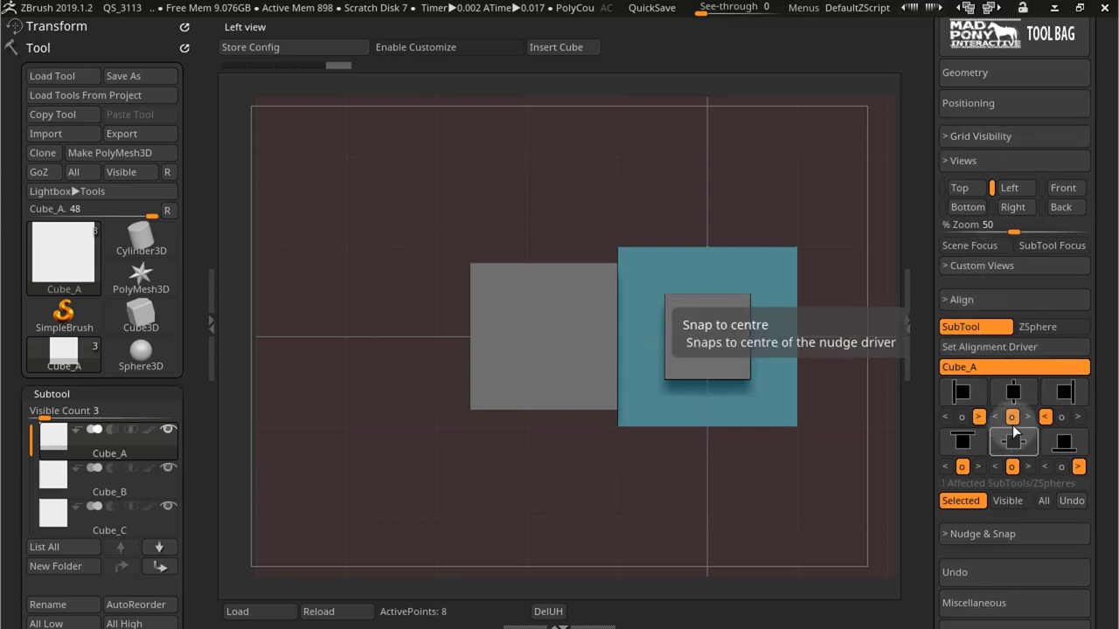
Set the top-edge snap to outside and Affected to All, stacking the cubes onto Cube_A
left_click(962, 444)
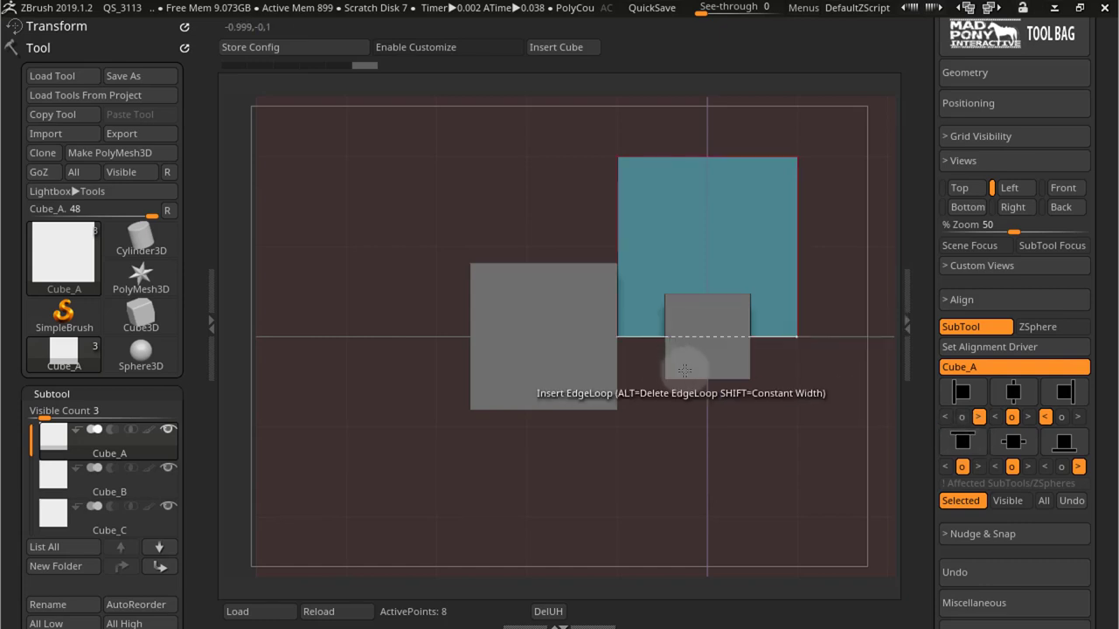
left_click(947, 467)
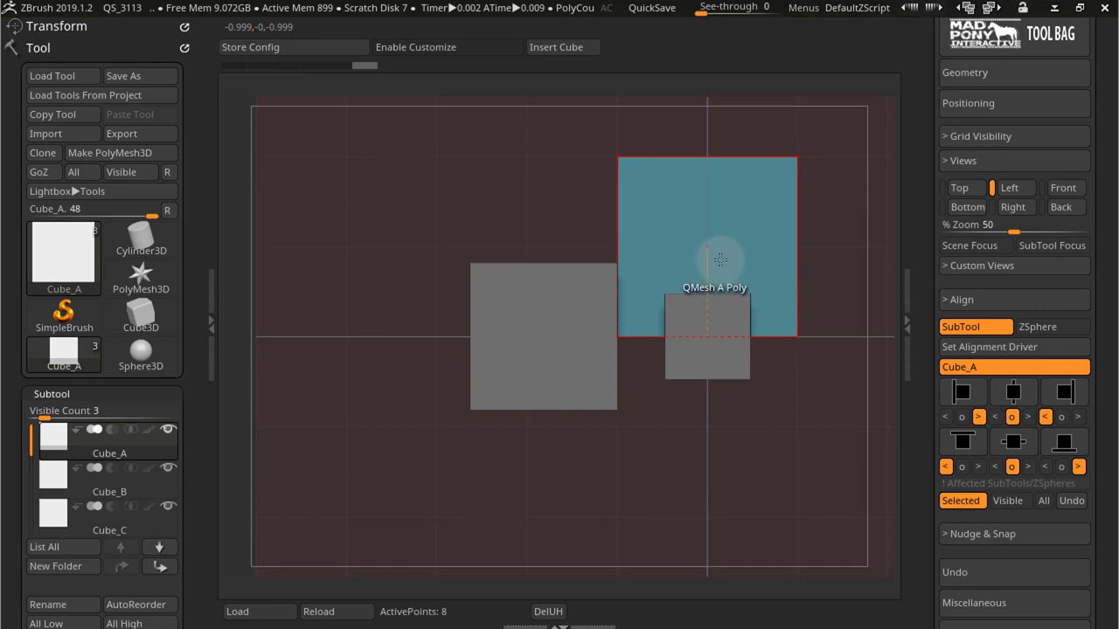
key("ctrl+z")
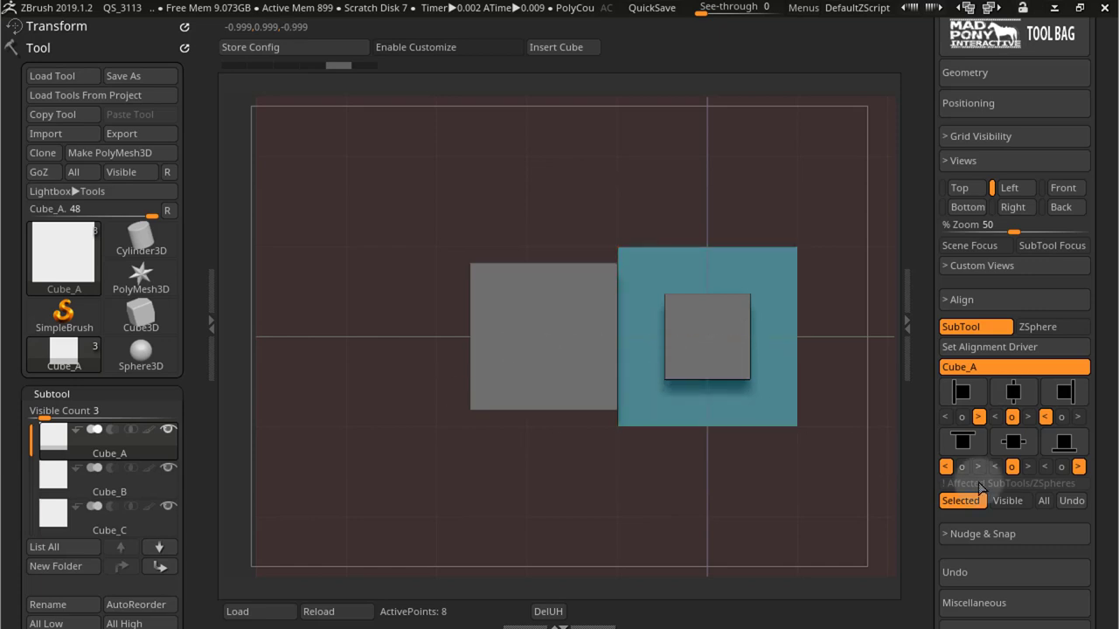
left_click(1052, 499)
left_click(963, 448)
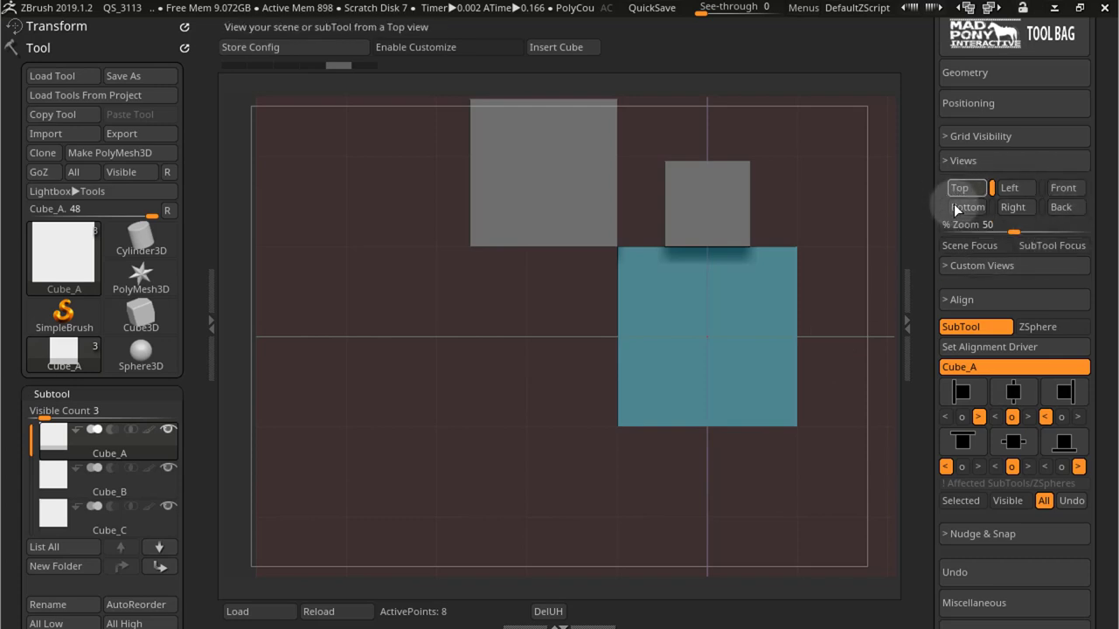
Check the stacked cubes from the Right view, then return to the Left view
left_click(1014, 207)
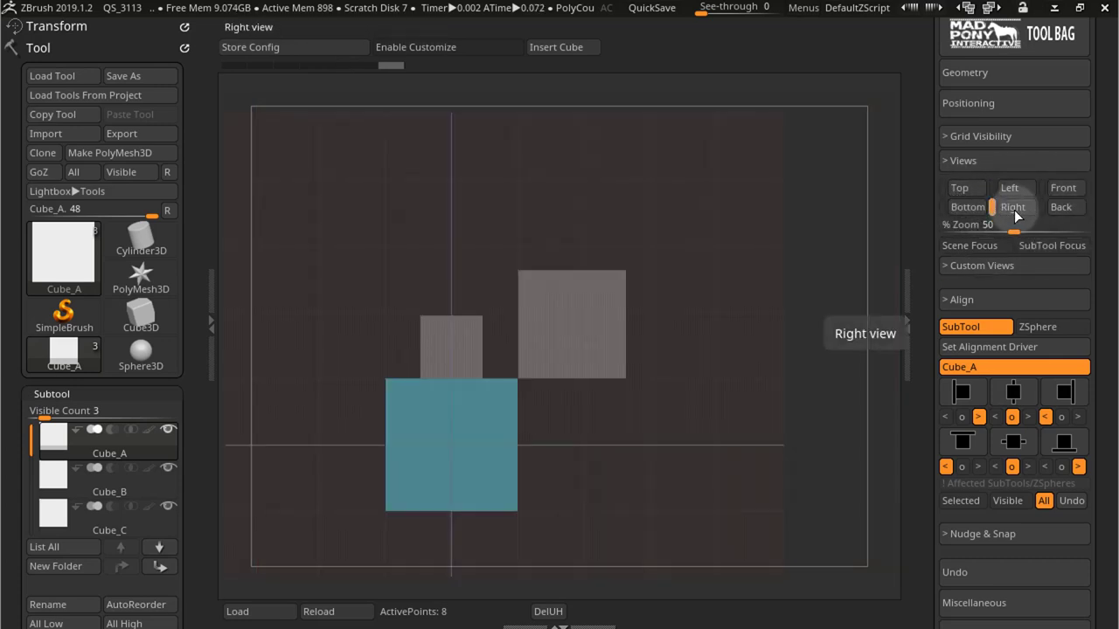
left_click(1009, 188)
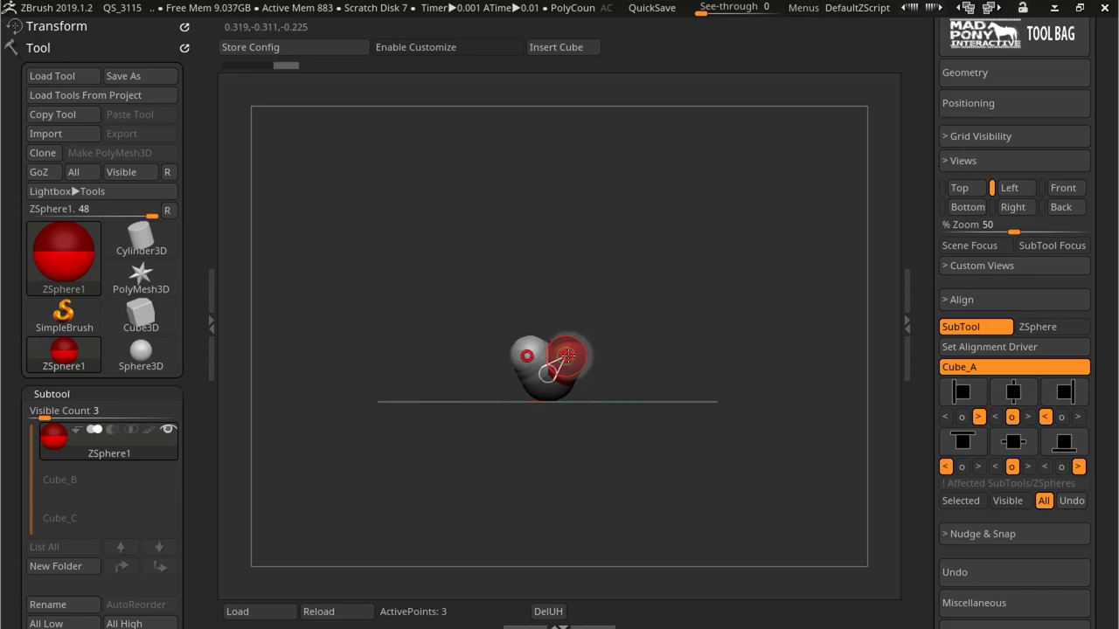
Redo the ZSphere chain to eight spheres, frame the figure, and display its polygroup colours
key("ctrl+shift+z")
key("ctrl+shift+z")
key("ctrl+shift+z")
key("ctrl+shift+z")
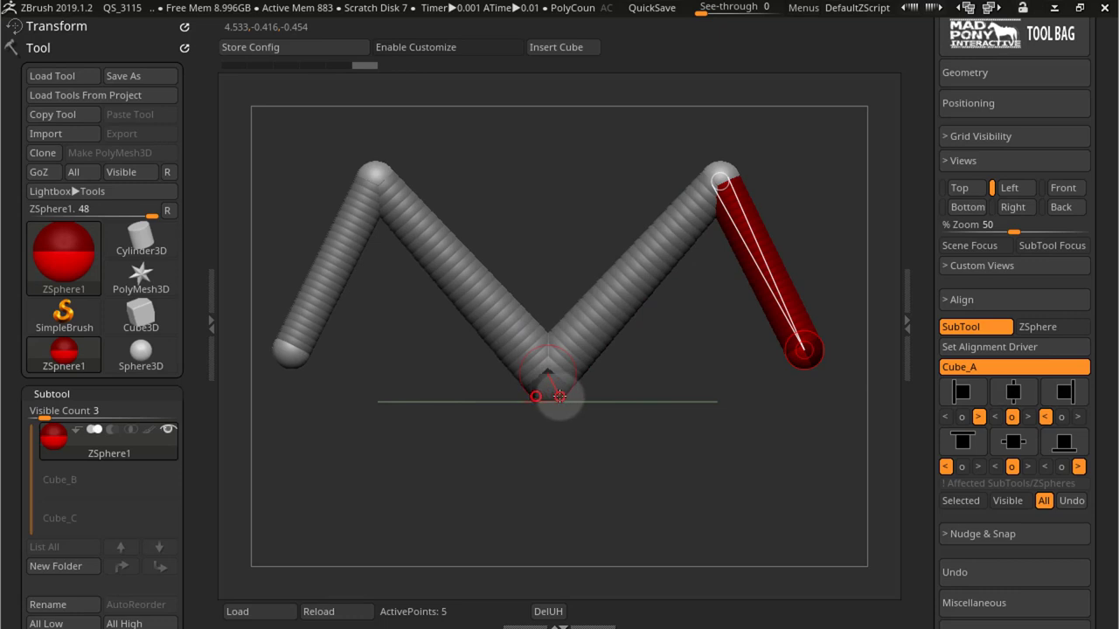
key("ctrl+shift+z")
key("ctrl+shift+z")
key("ctrl+shift+z")
key("ctrl+shift+z")
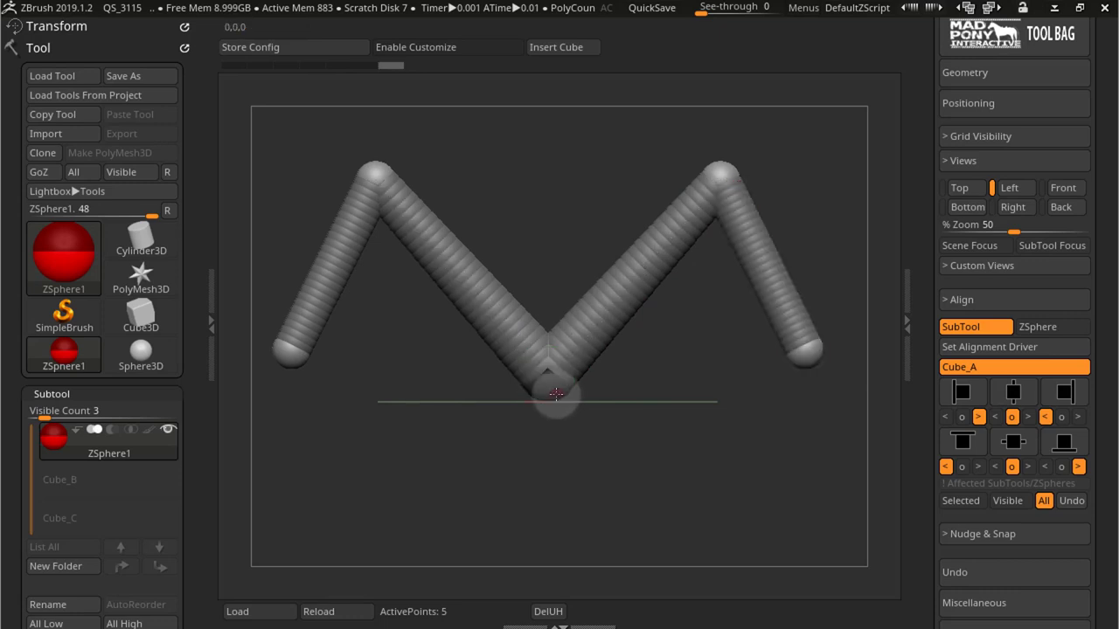
left_click_drag(681, 355, 686, 381, "alt")
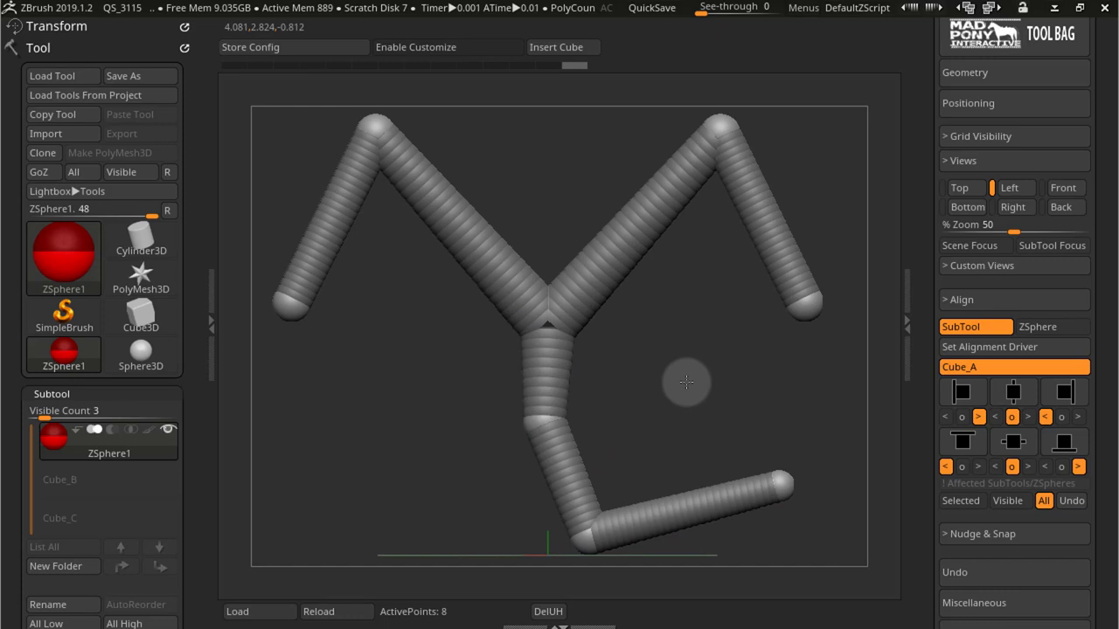
key("shift+f")
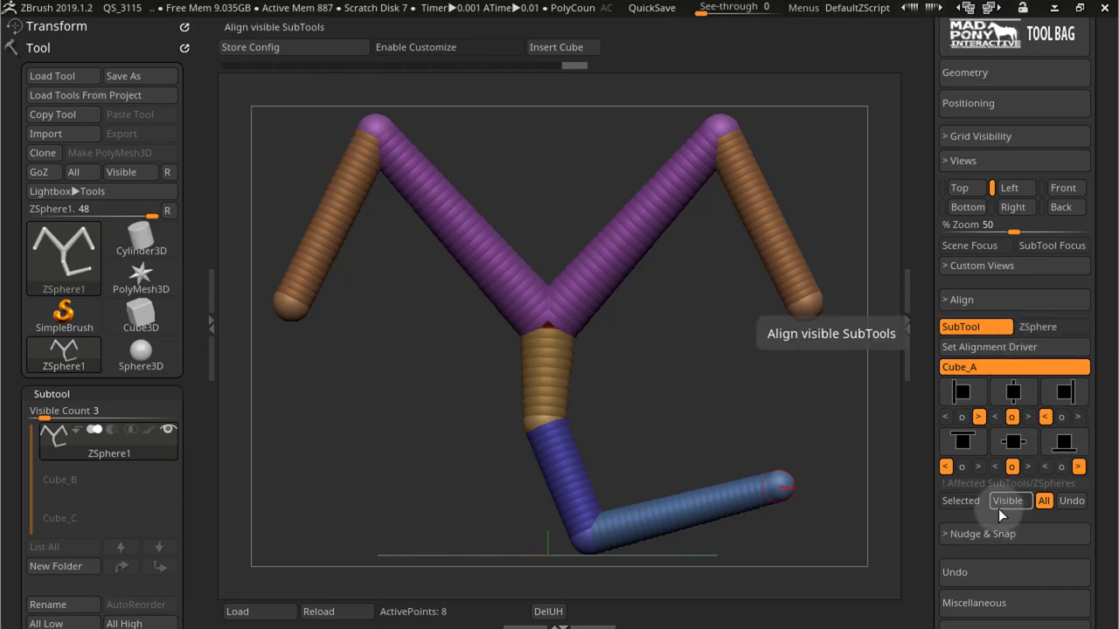
Choose the polygroup and Selected options, then make ZSphere: 0 the alignment driver instead of Cube_A
left_click(1047, 327)
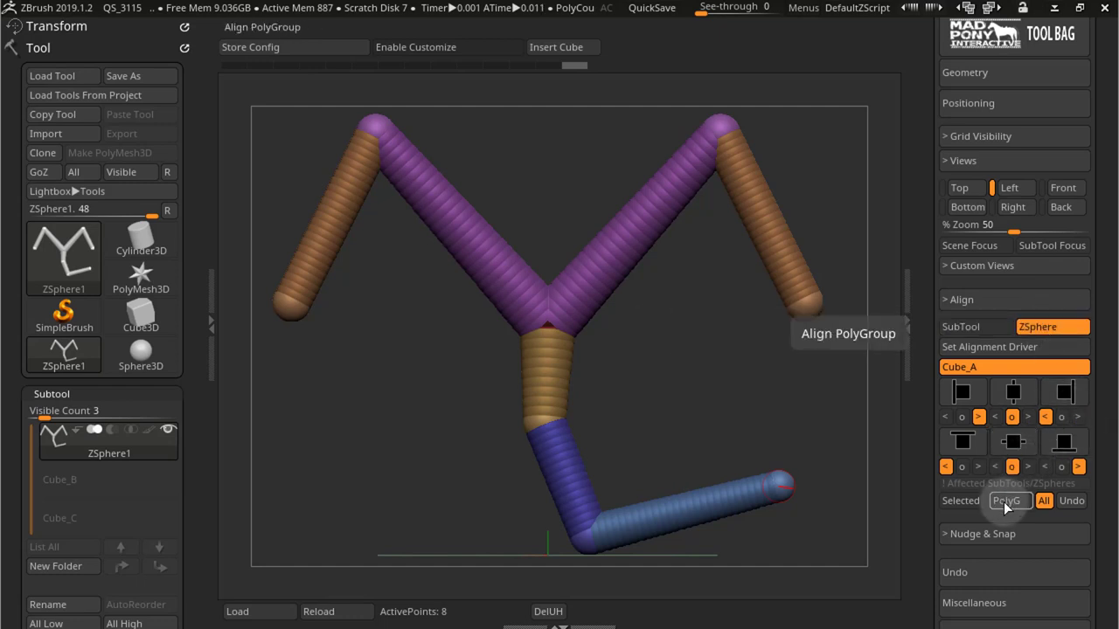
left_click(955, 502)
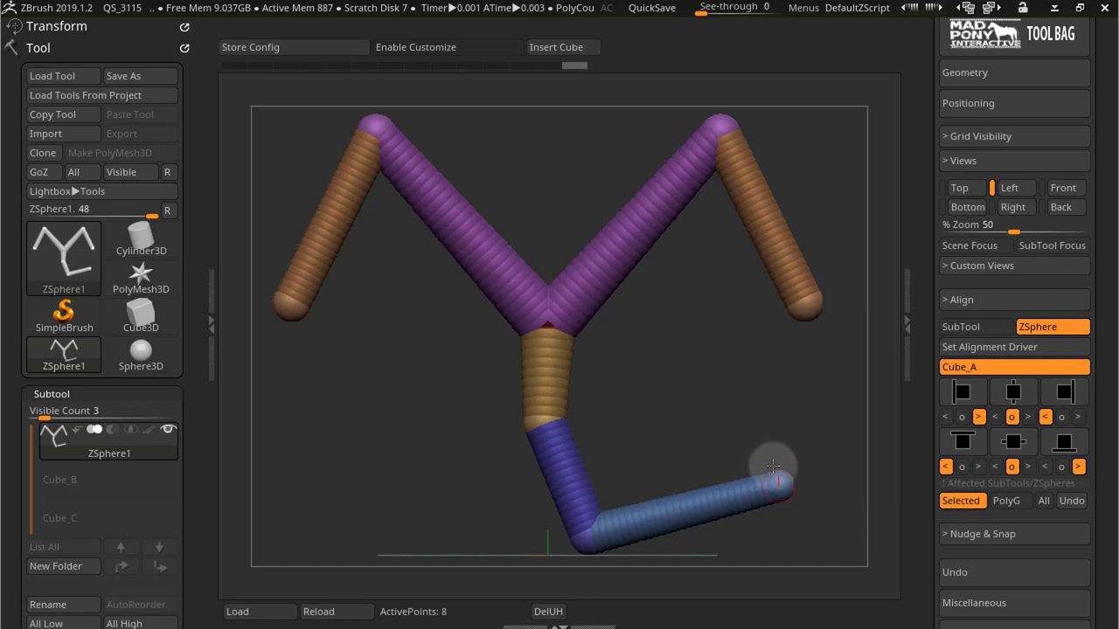
left_click_drag(803, 472, 840, 375, "alt")
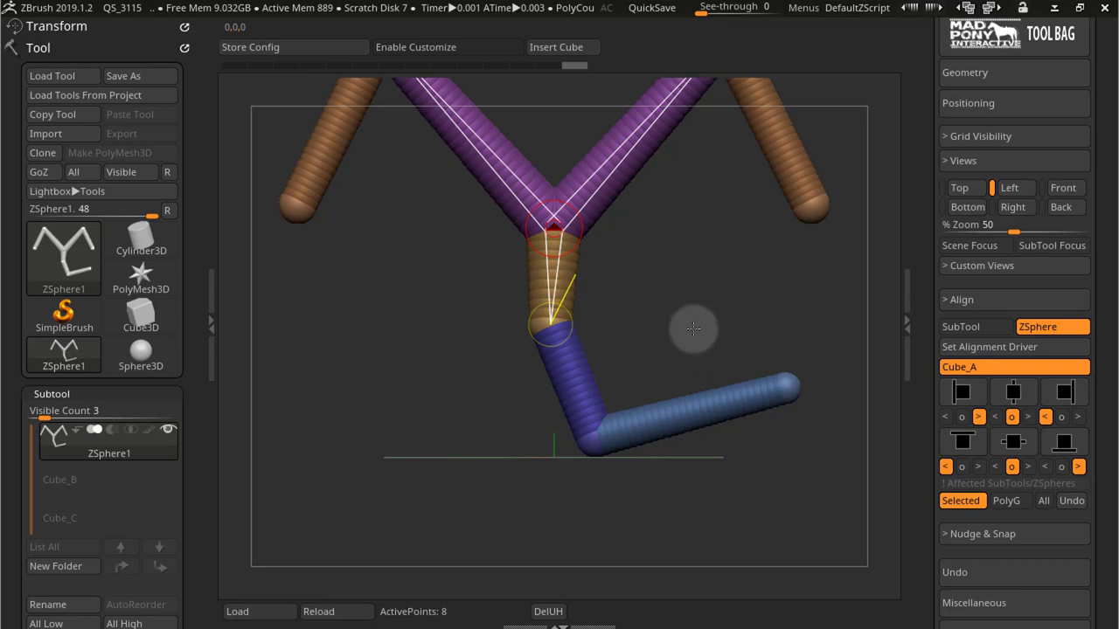
left_click(1018, 347)
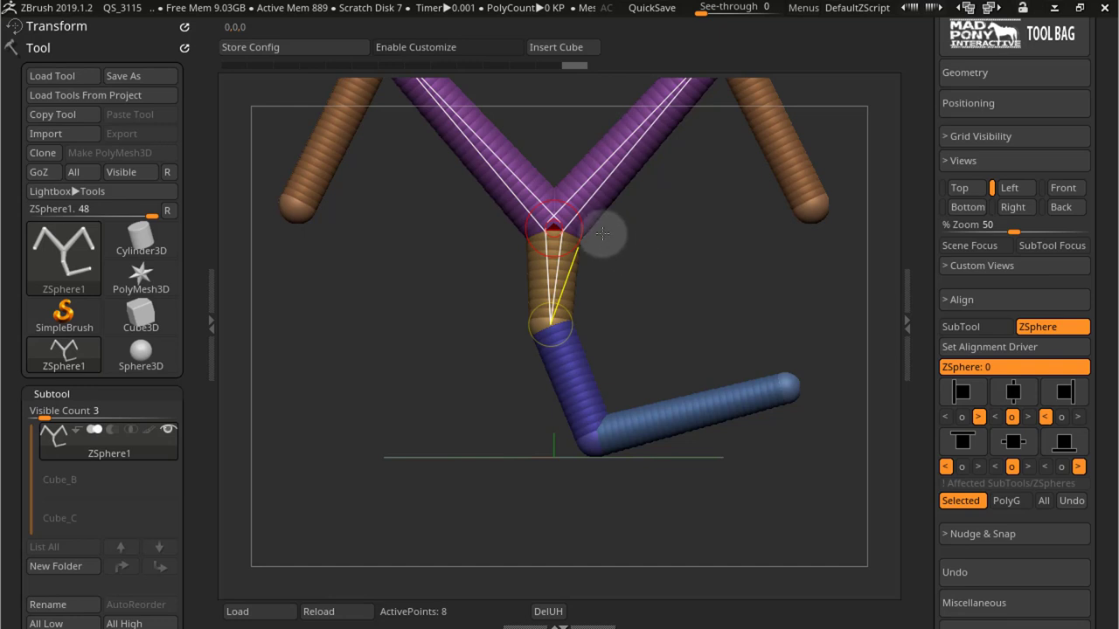
Show the ZSphere figure in Front view, zoom in, and test-move the leg ZSphere
right_click_drag(565, 228, 563, 399)
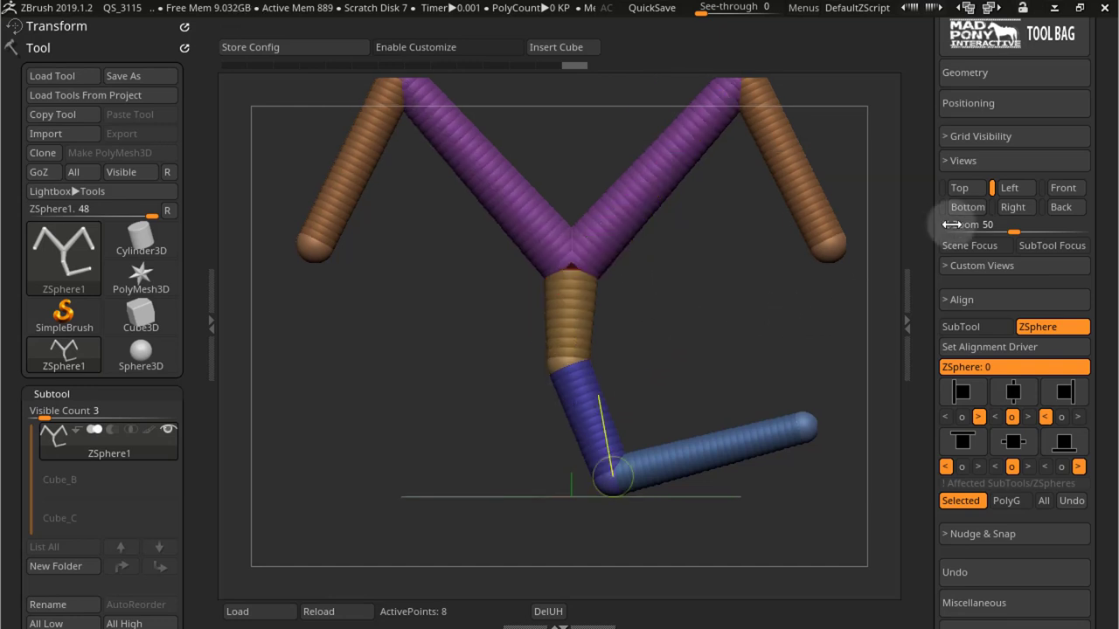
left_click(1066, 188)
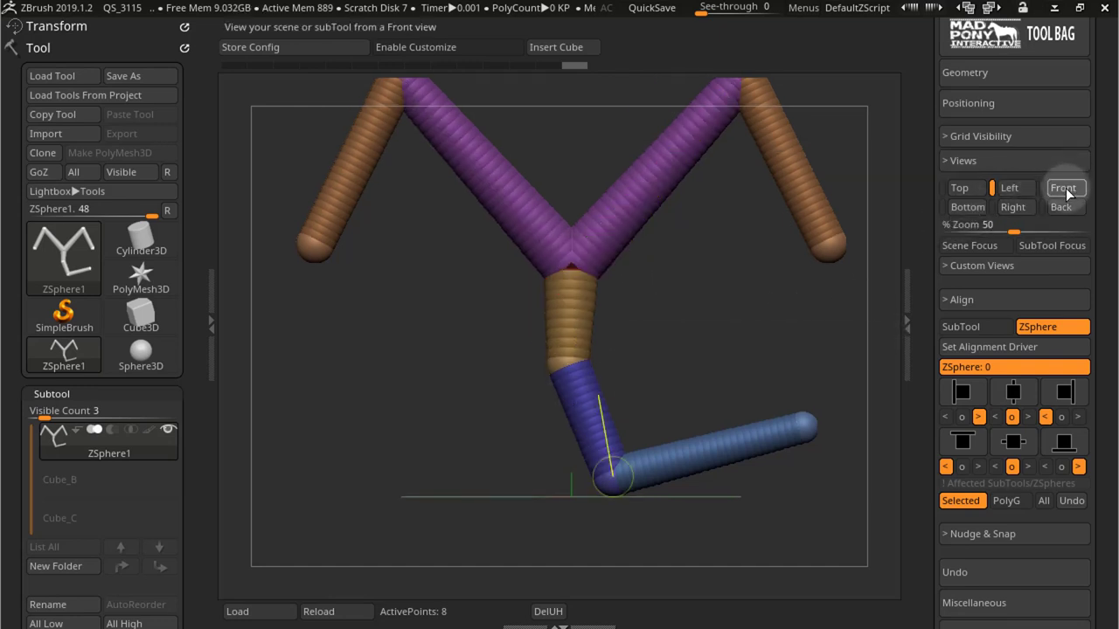
right_click_drag(786, 374, 569, 317, "ctrl")
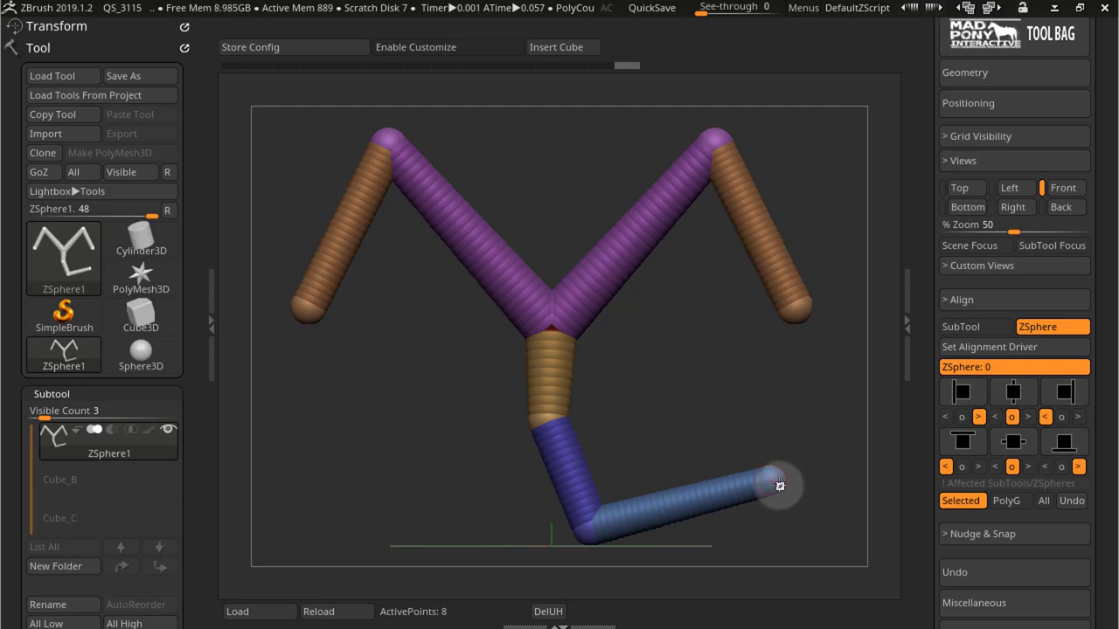
left_click_drag(777, 478, 766, 621)
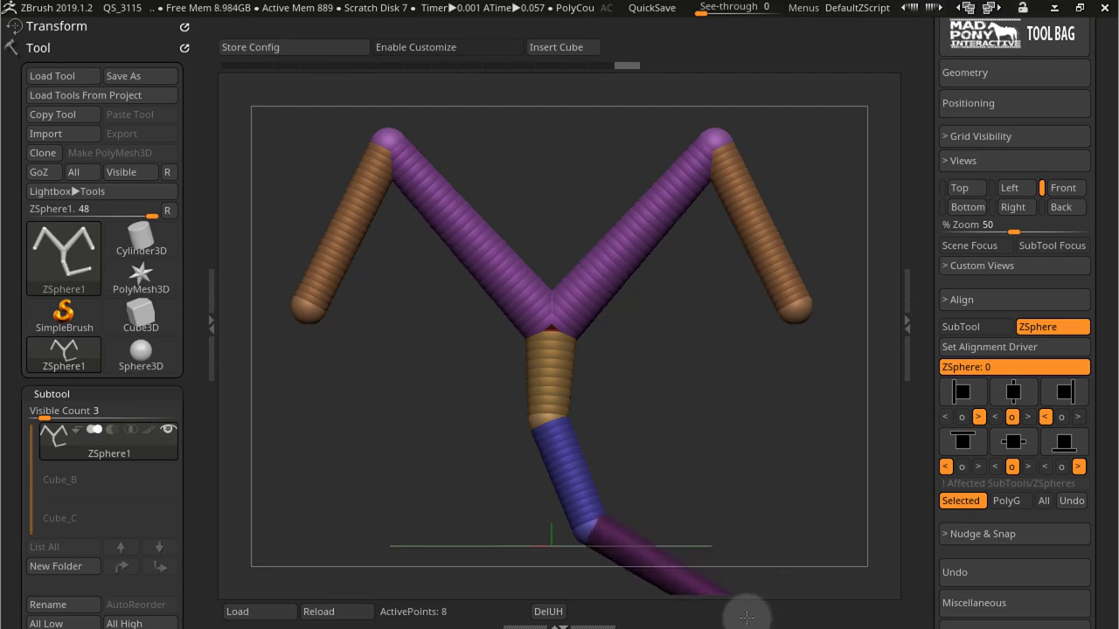
left_click_drag(762, 555, 792, 432, "alt")
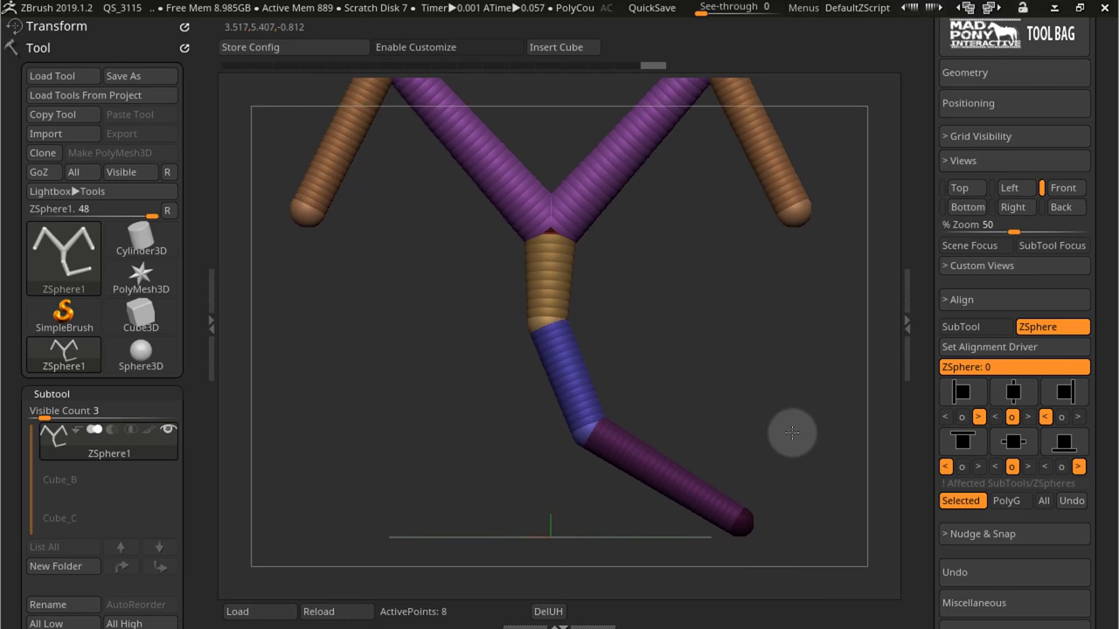
Mask the right orange arm and set Affected SubTools/ZSpheres to All
left_click(542, 242)
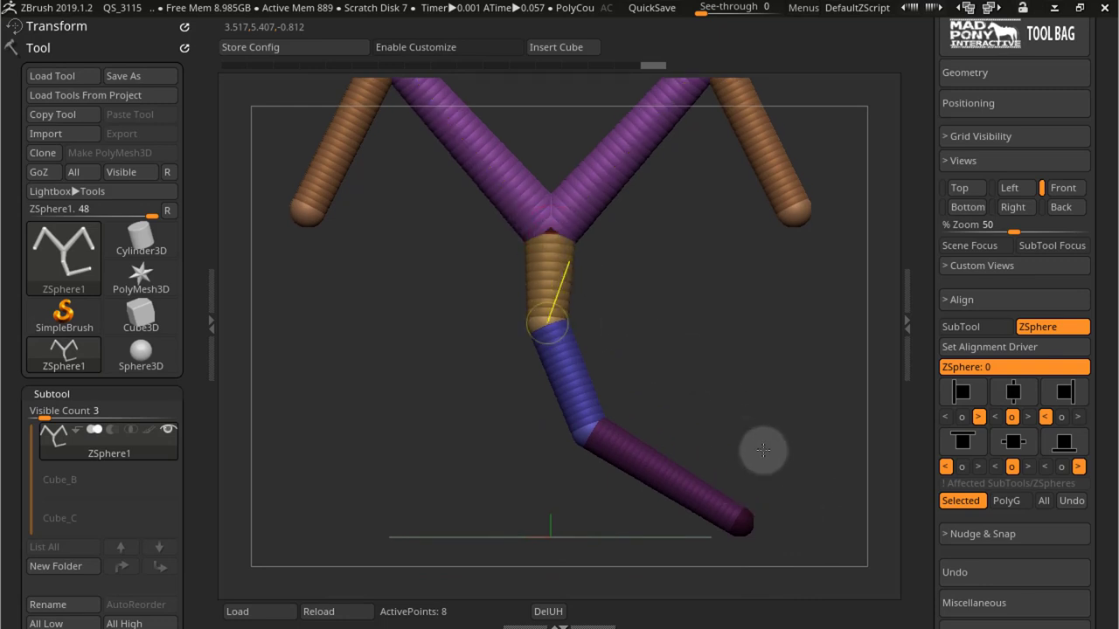
left_click(1016, 398)
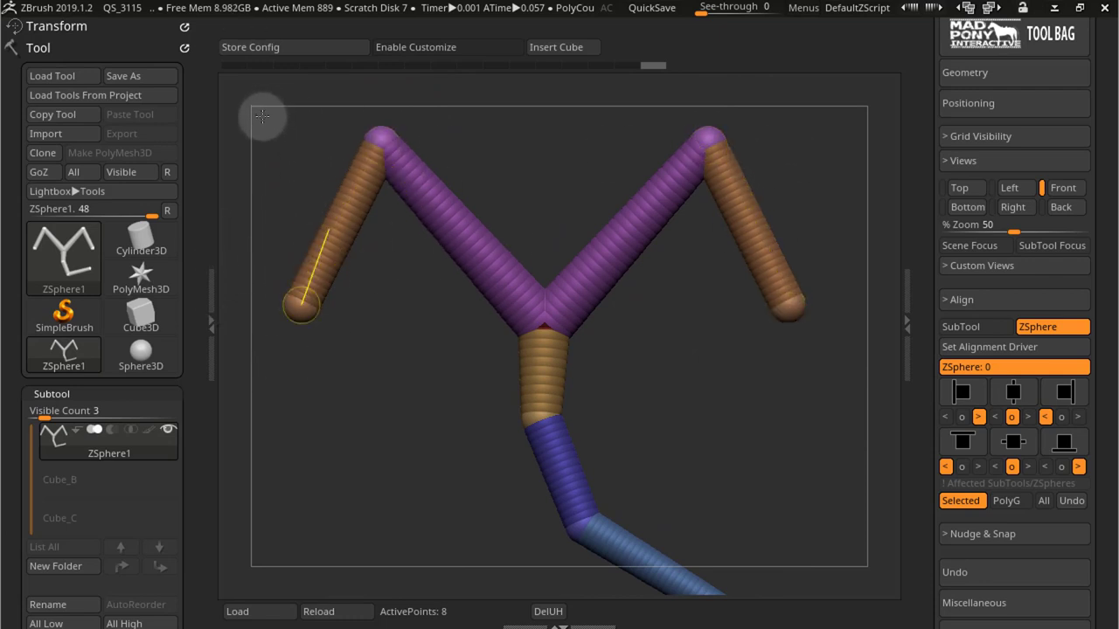
mouse_move(262, 117)
left_mouse_down()
mouse_move(563, 223)
mouse_move(794, 210)
mouse_move(842, 214)
mouse_move(843, 239)
left_mouse_up()
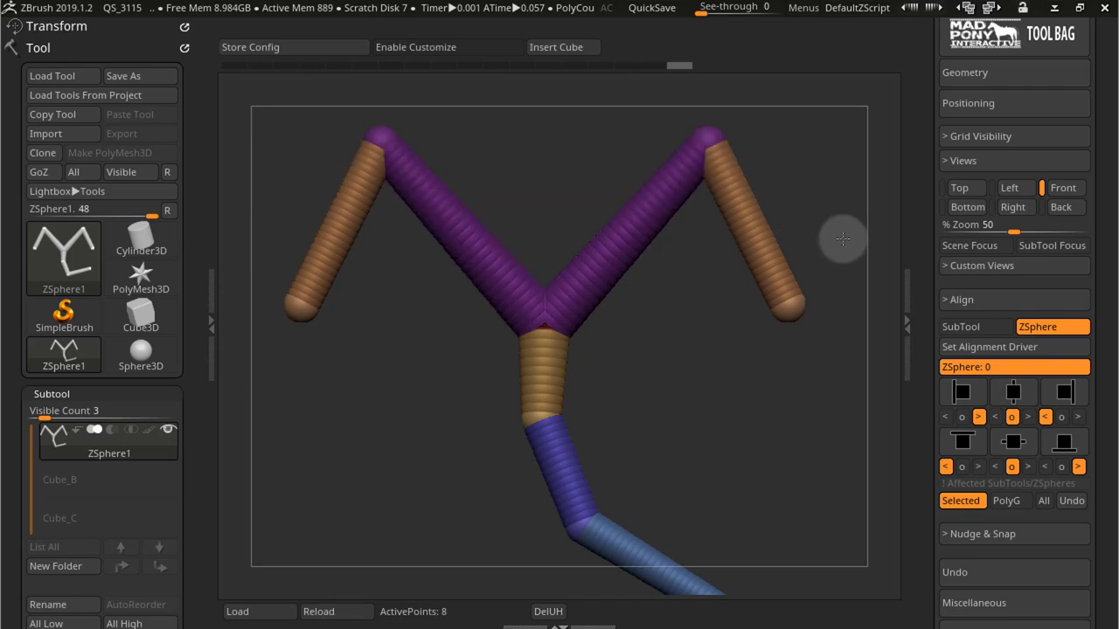
left_click(877, 276, "ctrl")
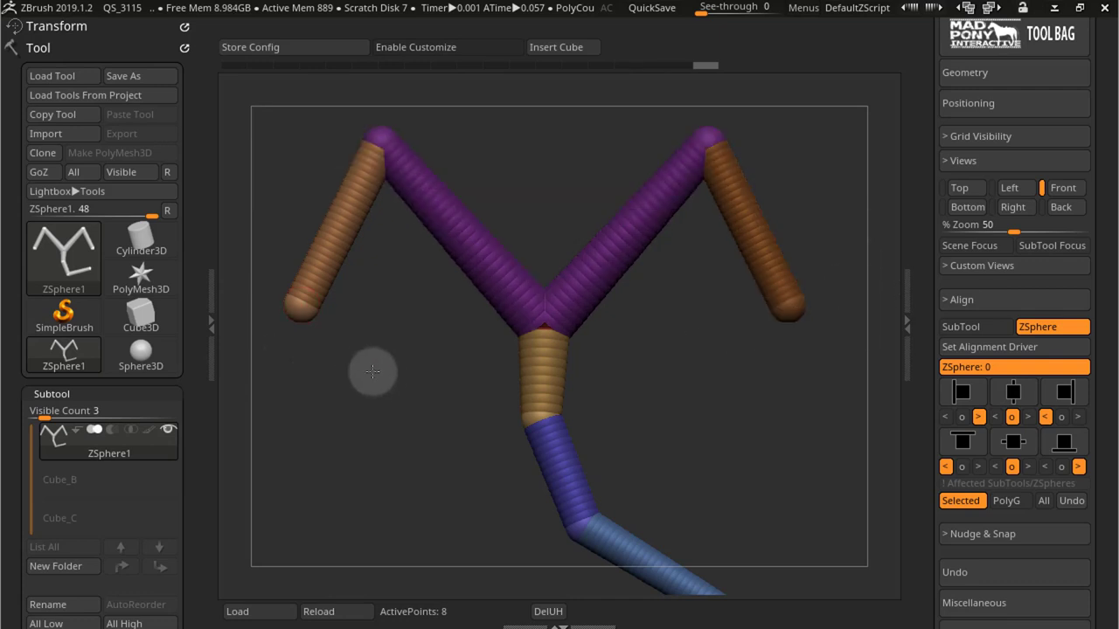
left_click_drag(674, 399, 694, 358)
left_click(1044, 500)
left_click_drag(1016, 391, 1016, 351)
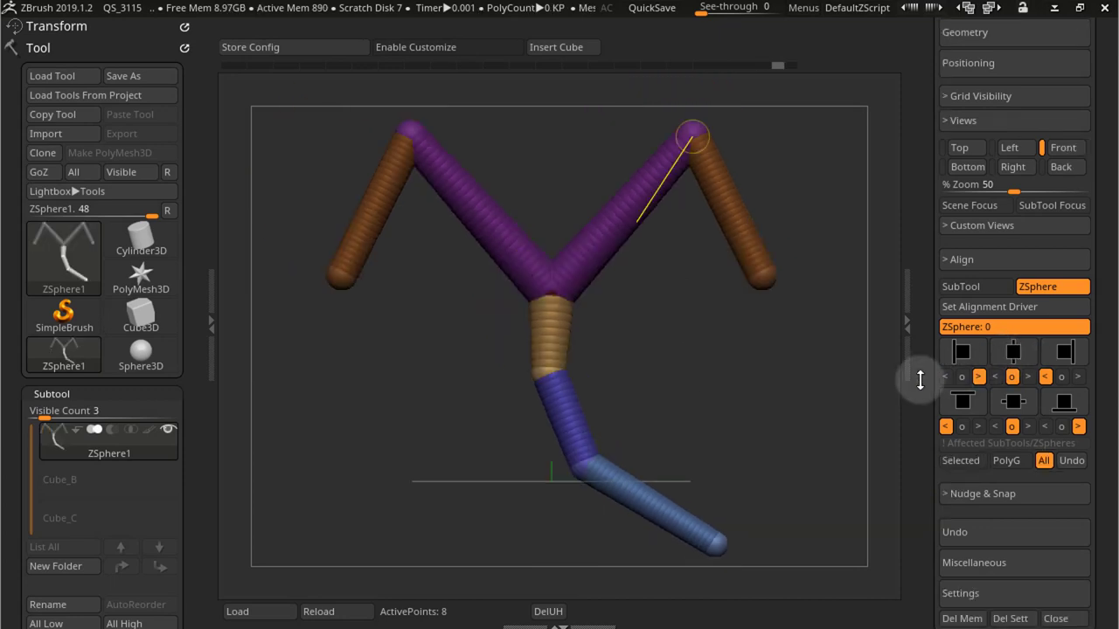
Snap the leg chain vertically to centre with All, then switch Affected to PolyG and snap again
left_click(1014, 352)
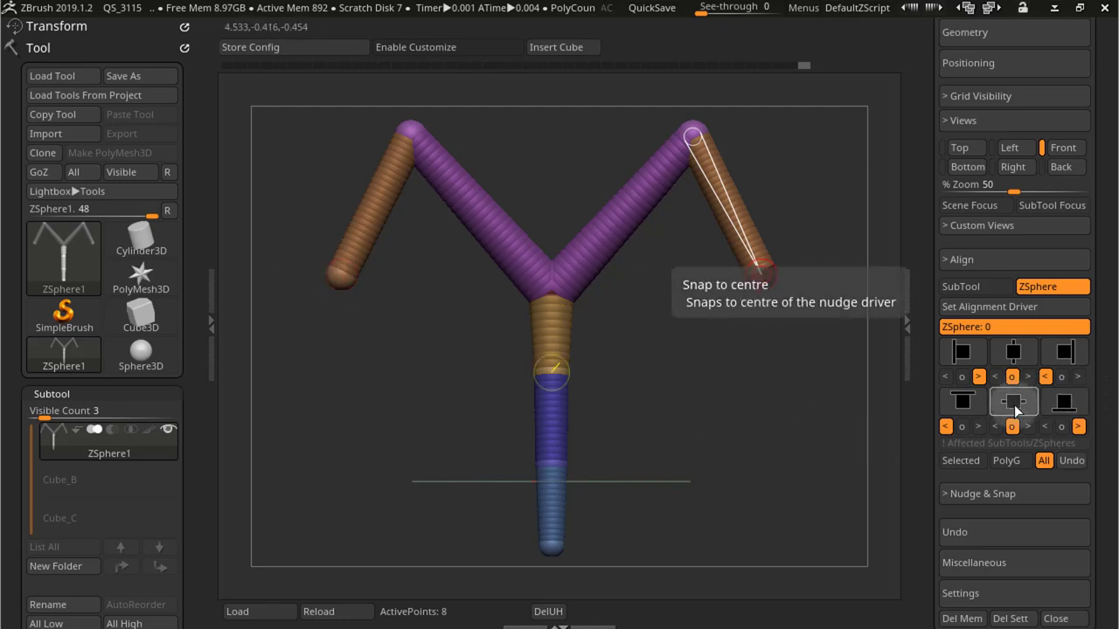
left_click(1005, 461)
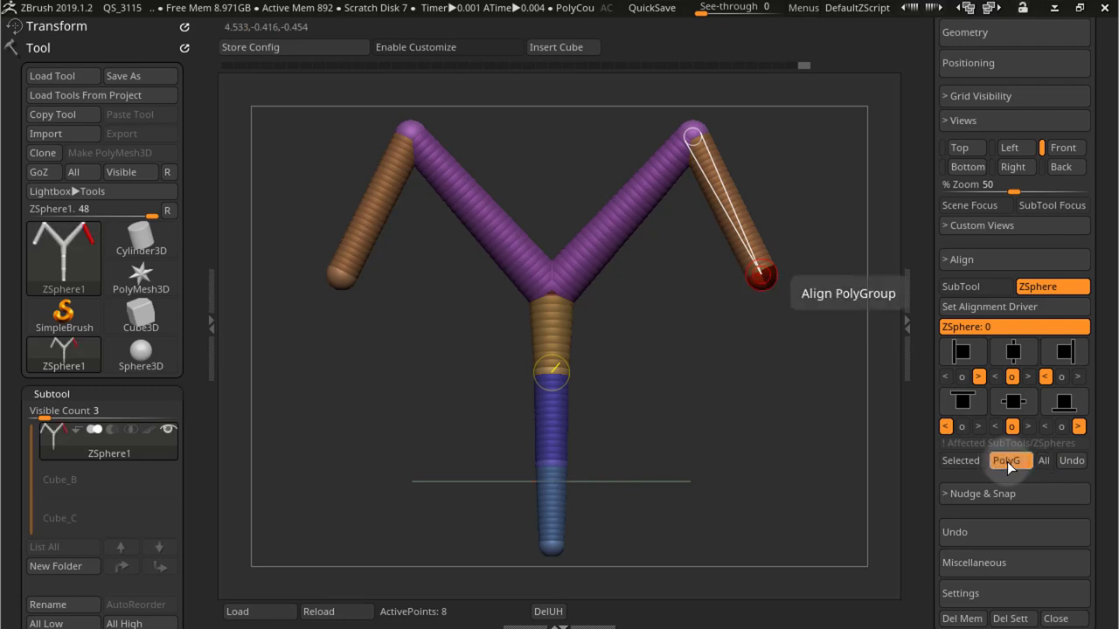
left_click(1016, 404)
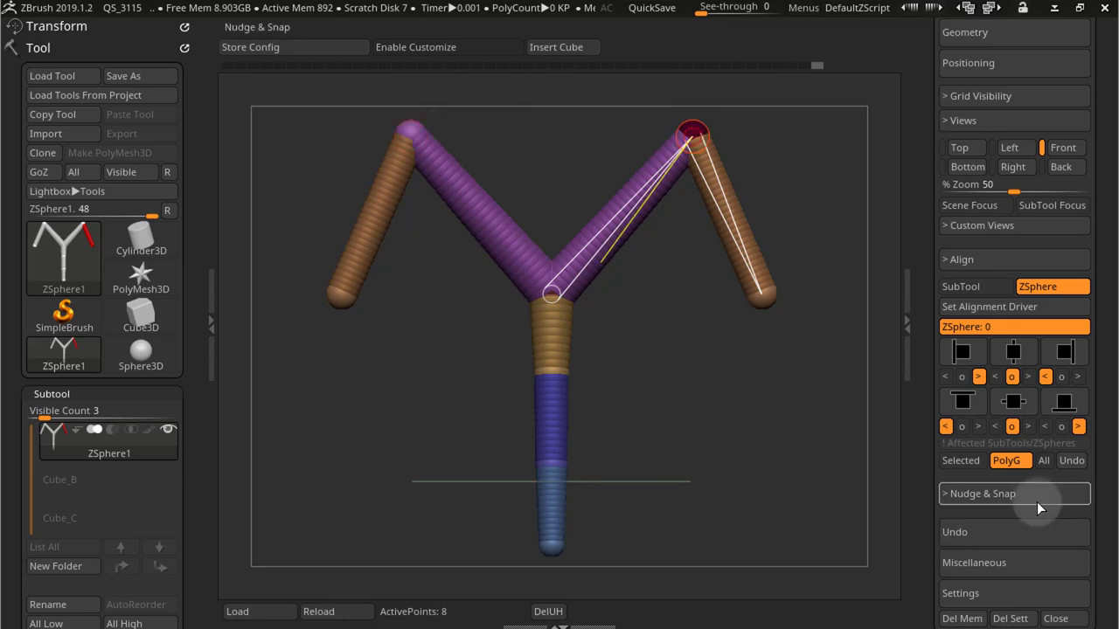
Straighten the arms into a flat T with Snap to centre, then undo both alignments
left_click(1027, 415)
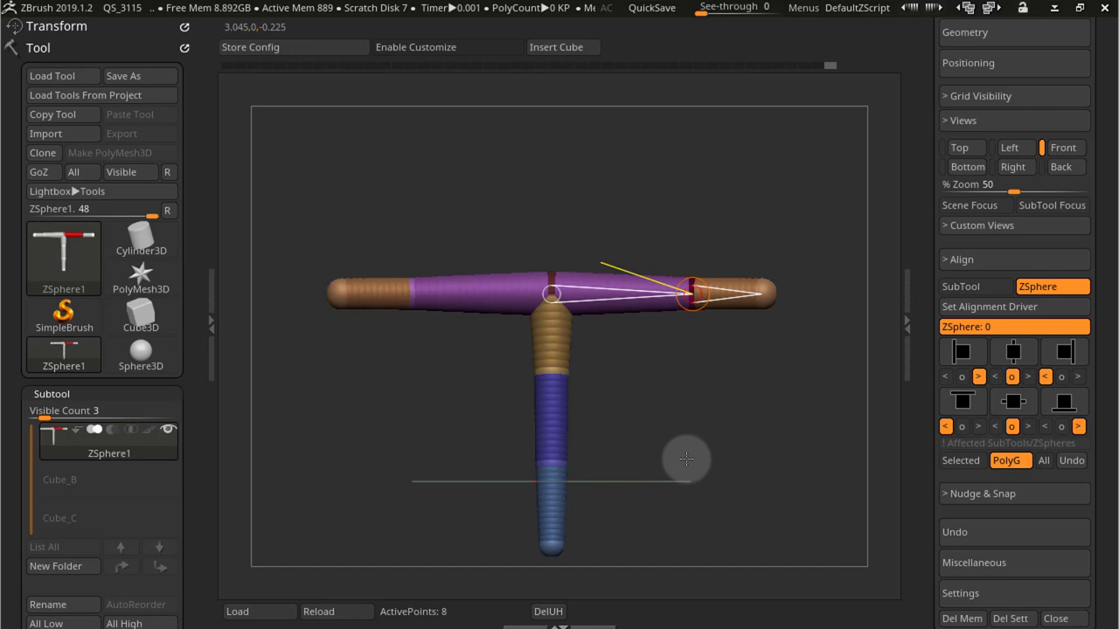
key("ctrl+z")
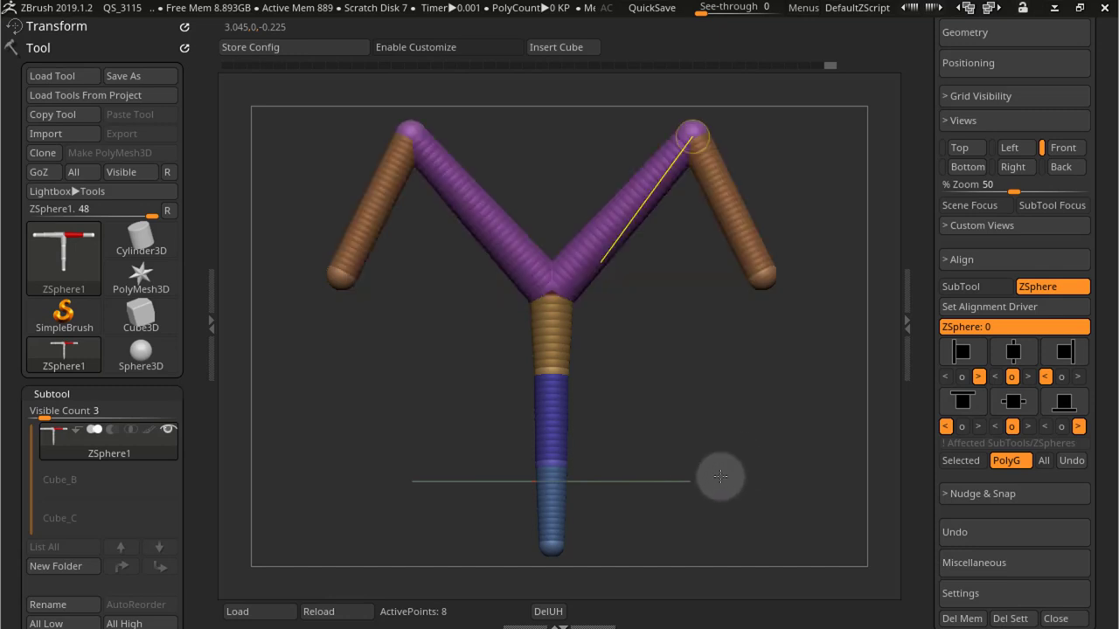
key("ctrl+z")
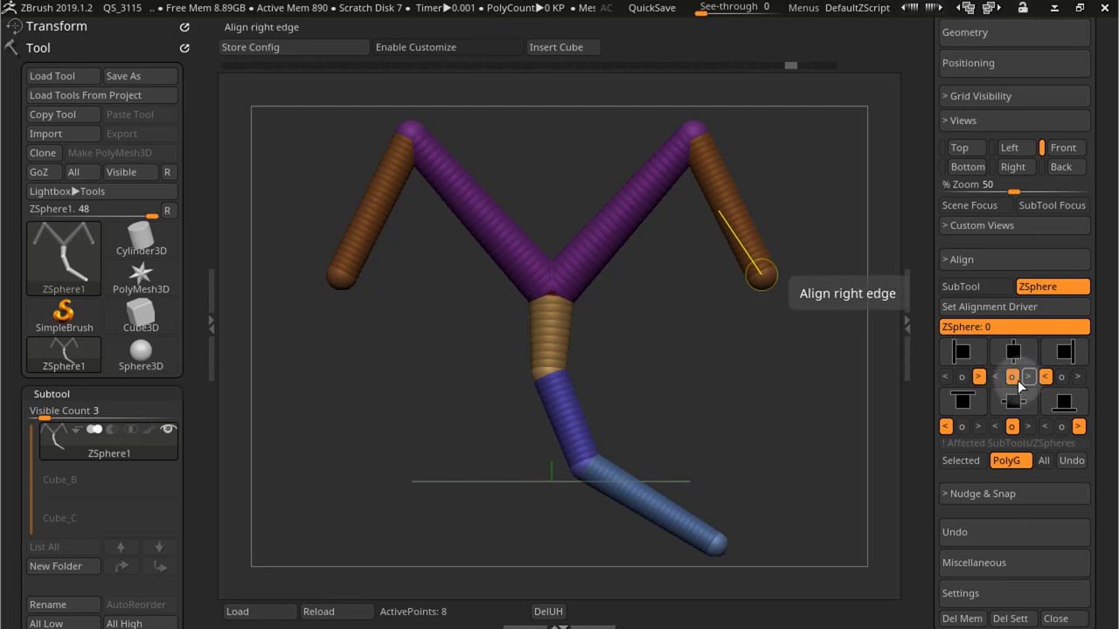
Zoom in on the hips, pick the orange torso ZSphere, and set Affected to Selected
right_click_drag(604, 320, 727, 288, "ctrl")
right_click_drag(717, 400, 773, 356, "alt")
left_click_drag(773, 355, 696, 465)
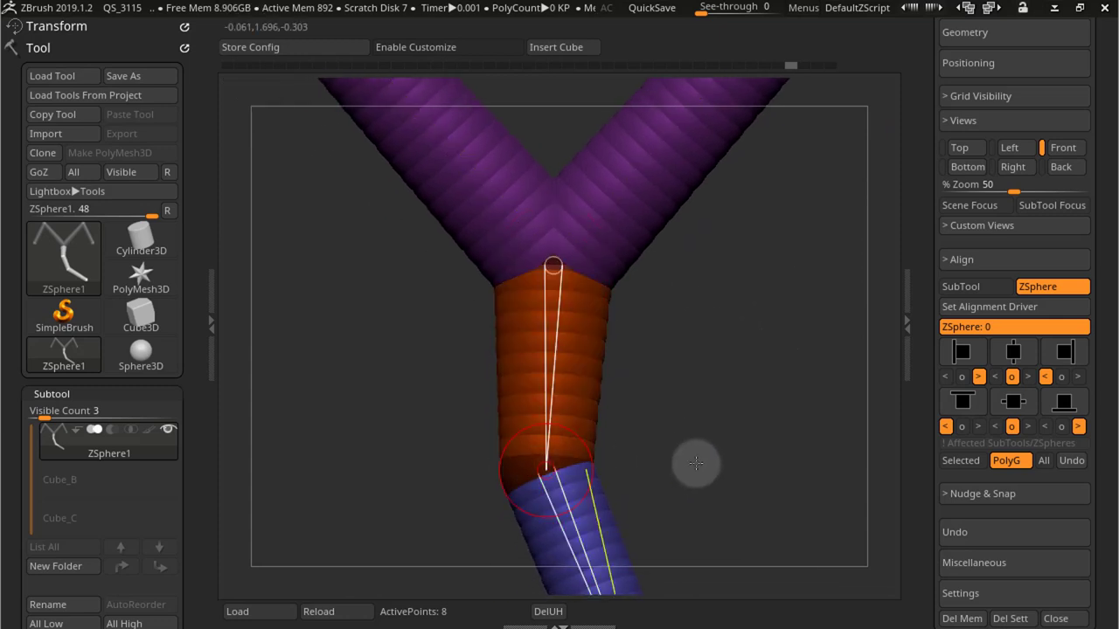
left_click(962, 460)
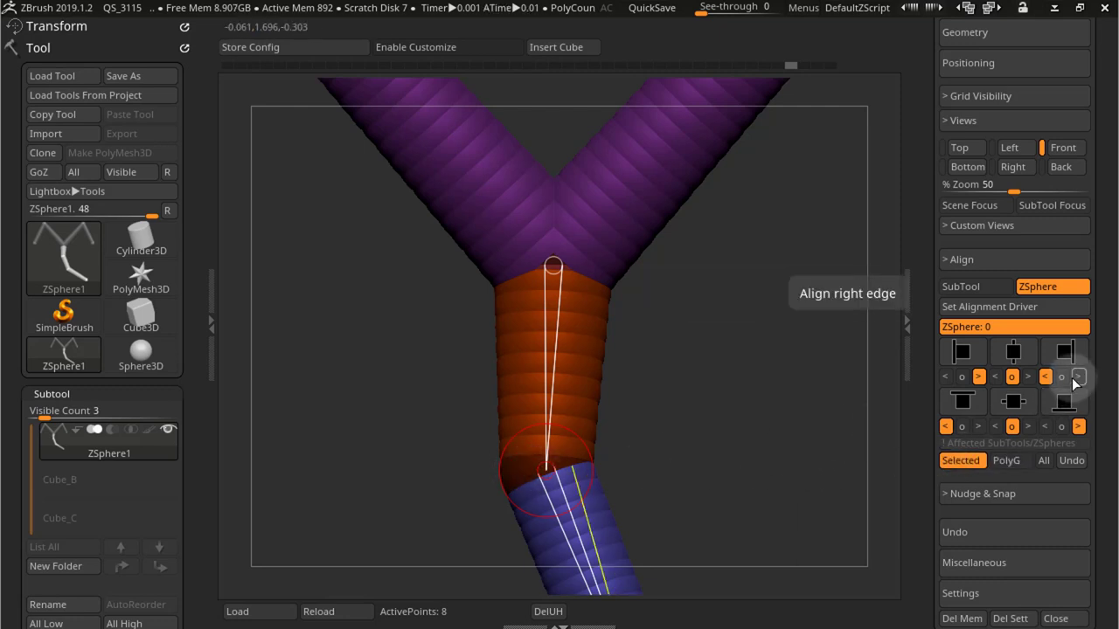
Snap the orange segment to the driver's left edge, then re-snap using the centre option
left_click(972, 355)
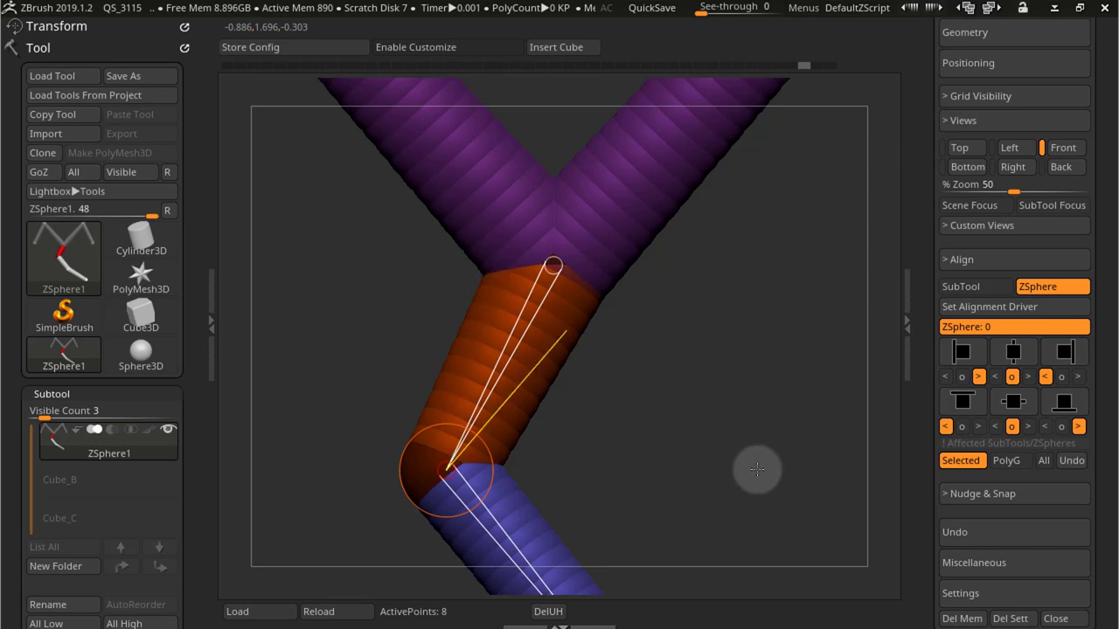
left_click(963, 378)
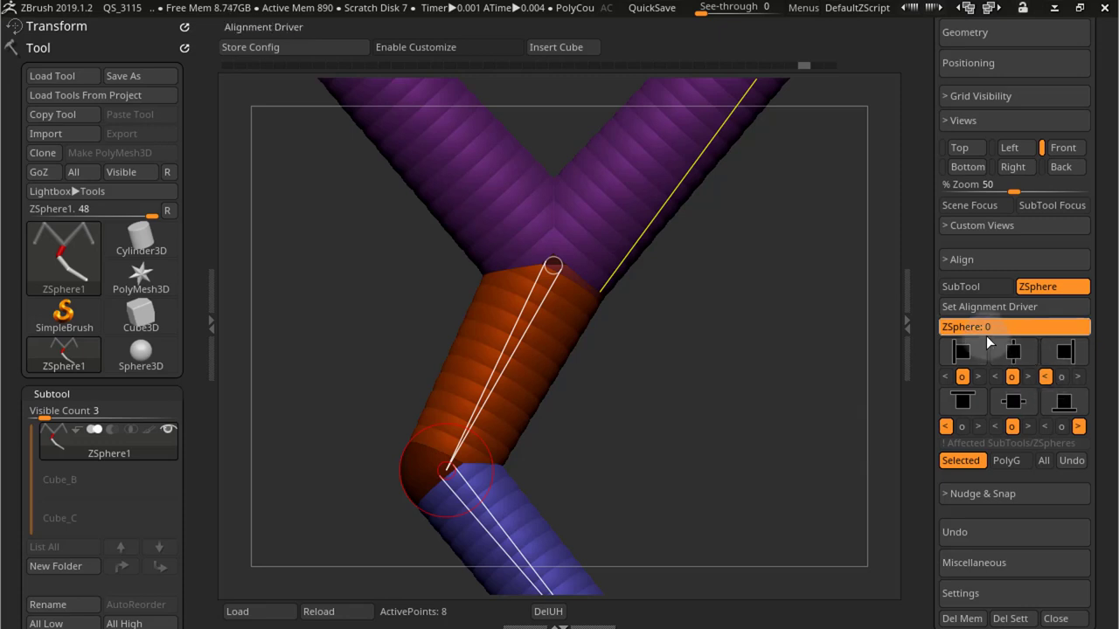
left_click(961, 353)
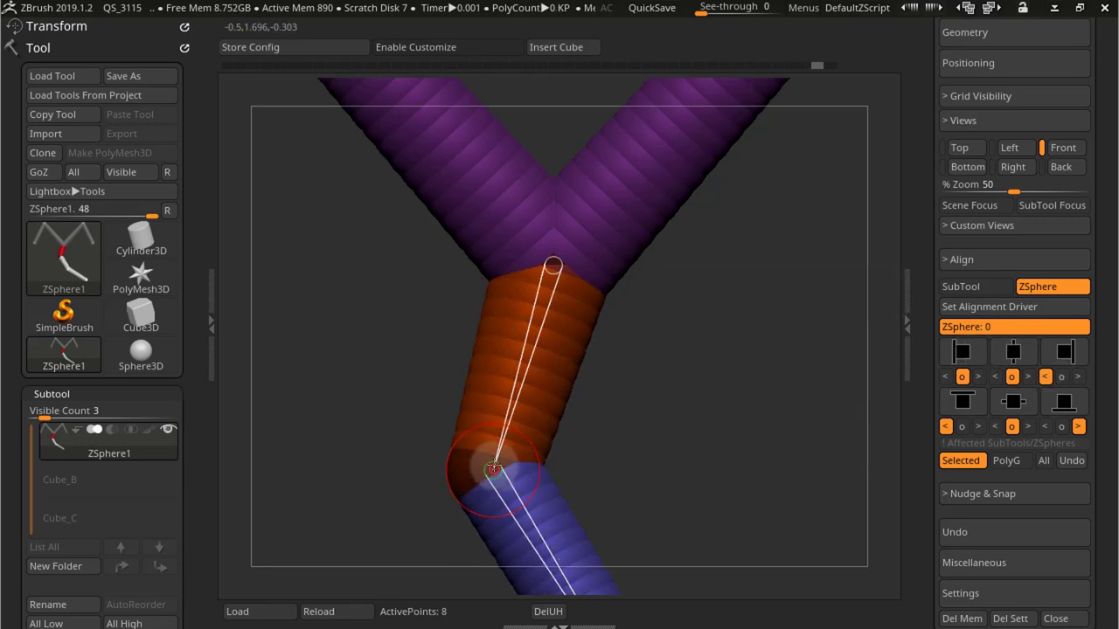